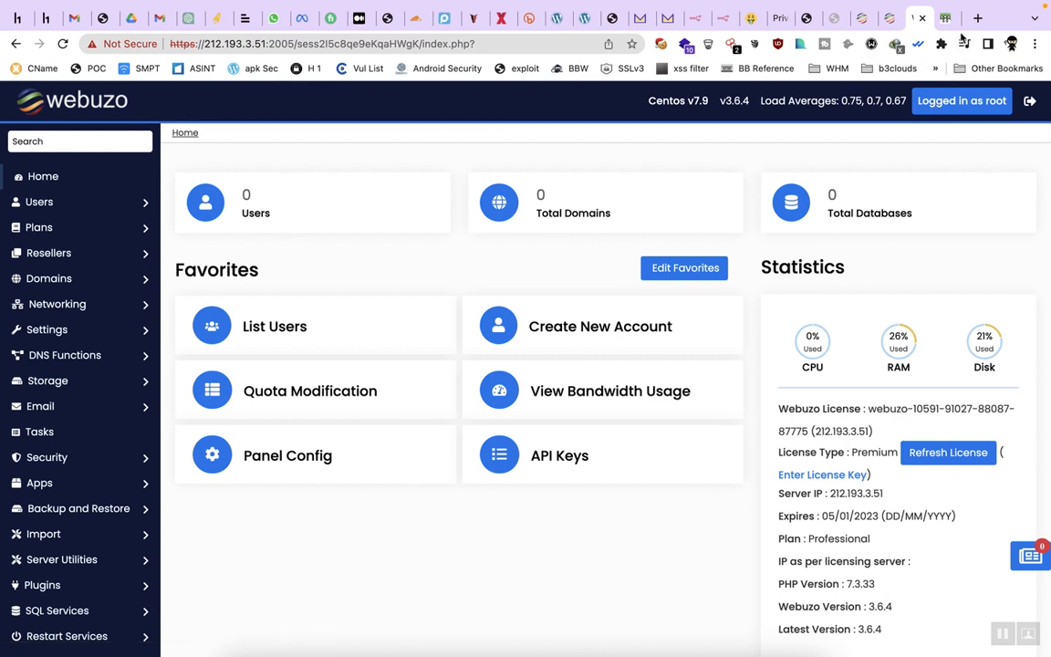
# Switch to the ConnectReseller domain page listing name servers ns1.serverkoi.us and ns2.serverkoi.us
pyautogui.hotkey('ctrl', 'Tab')
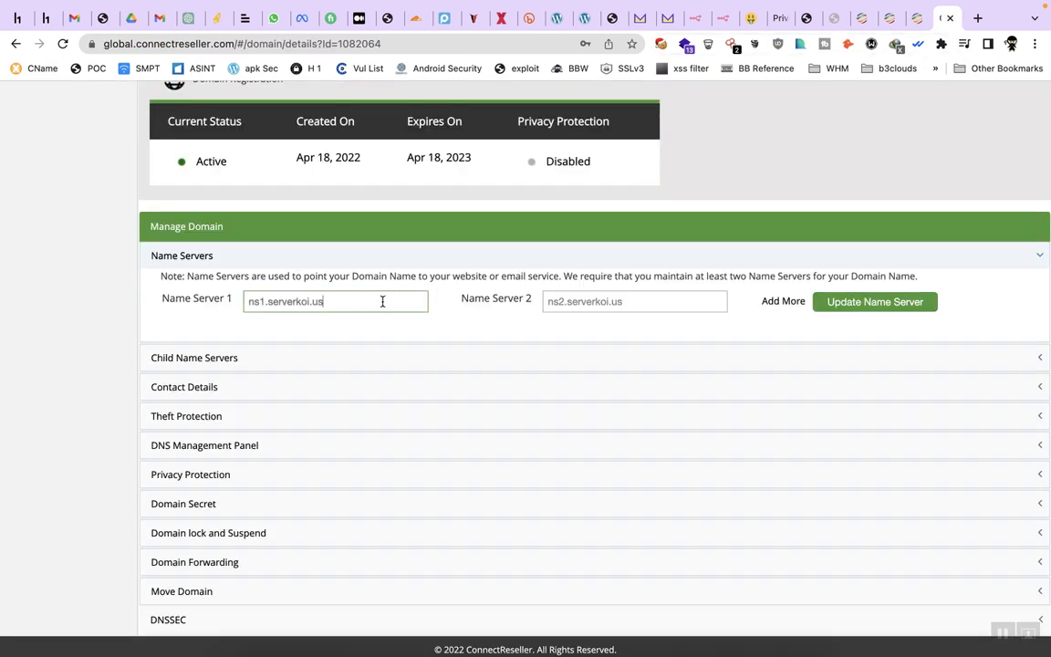
# Check the ns1.serverkoi.us Name Server 1 value, then close the ConnectReseller domain tab
pyautogui.tripleClick(382, 301)
pyautogui.scroll(1, 586, 227)
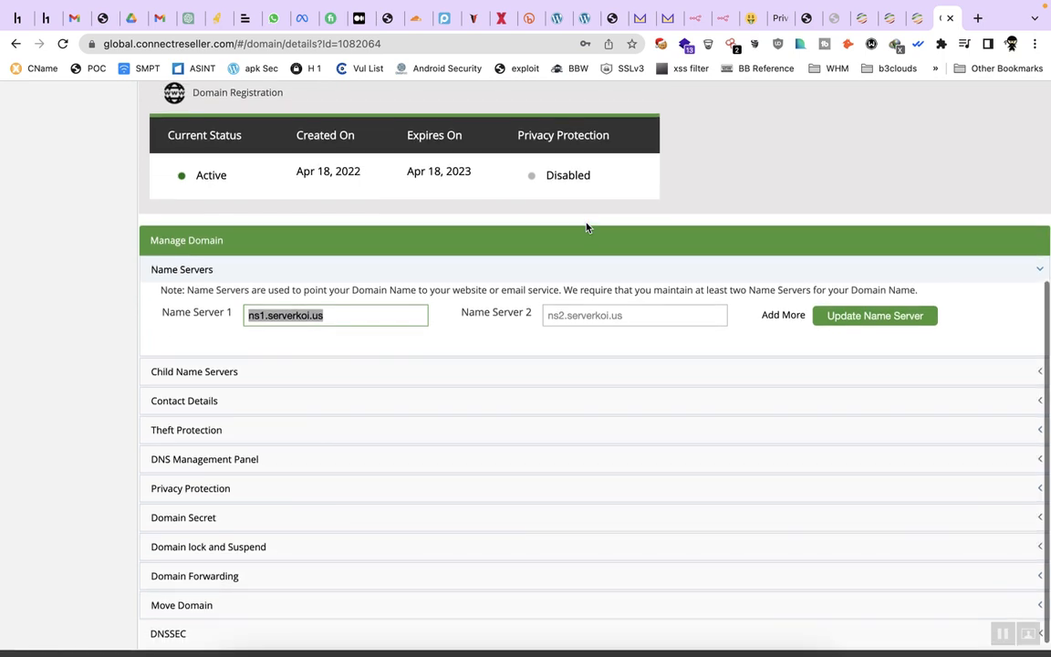
pyautogui.click(363, 314)
pyautogui.moveTo(266, 314); pyautogui.dragTo(348, 314)
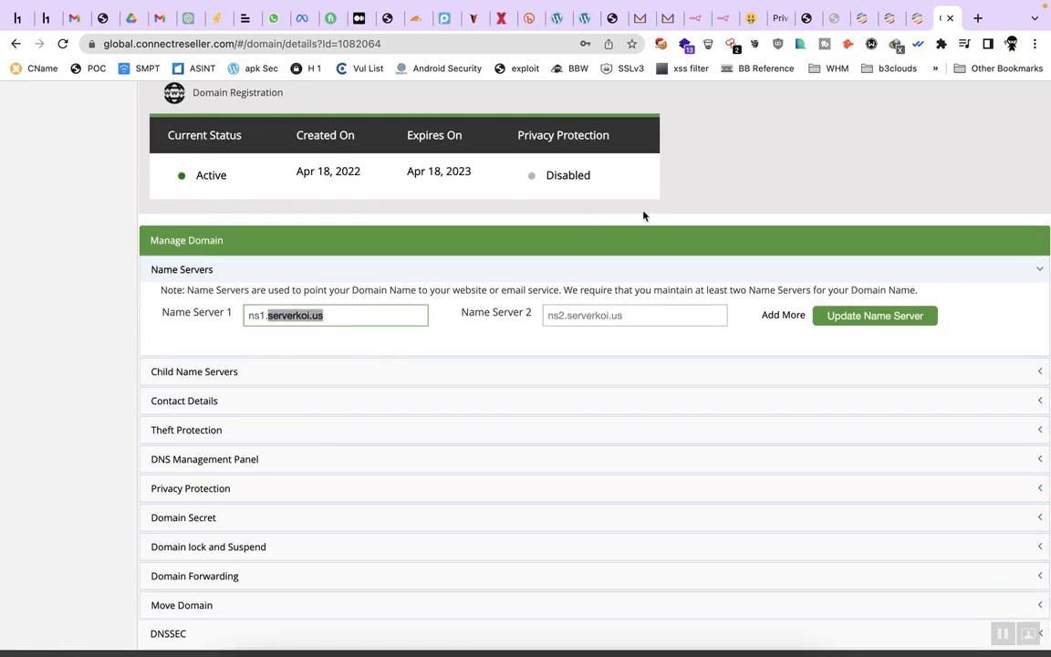
pyautogui.click(950, 18)
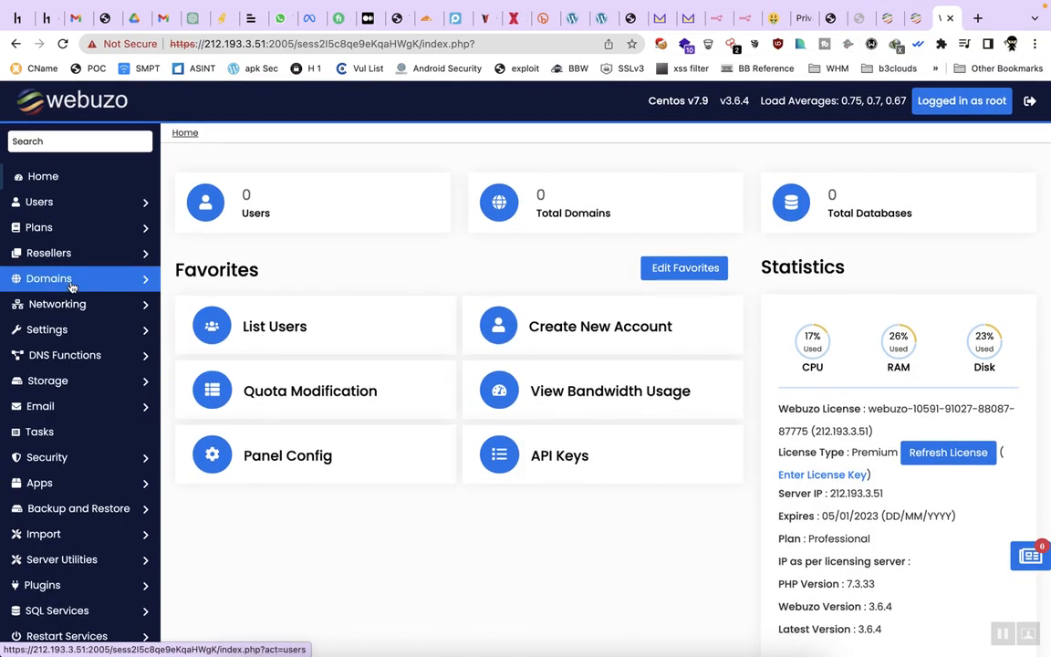
# Start a new hosting plan named 5GB
pyautogui.click(89, 234)
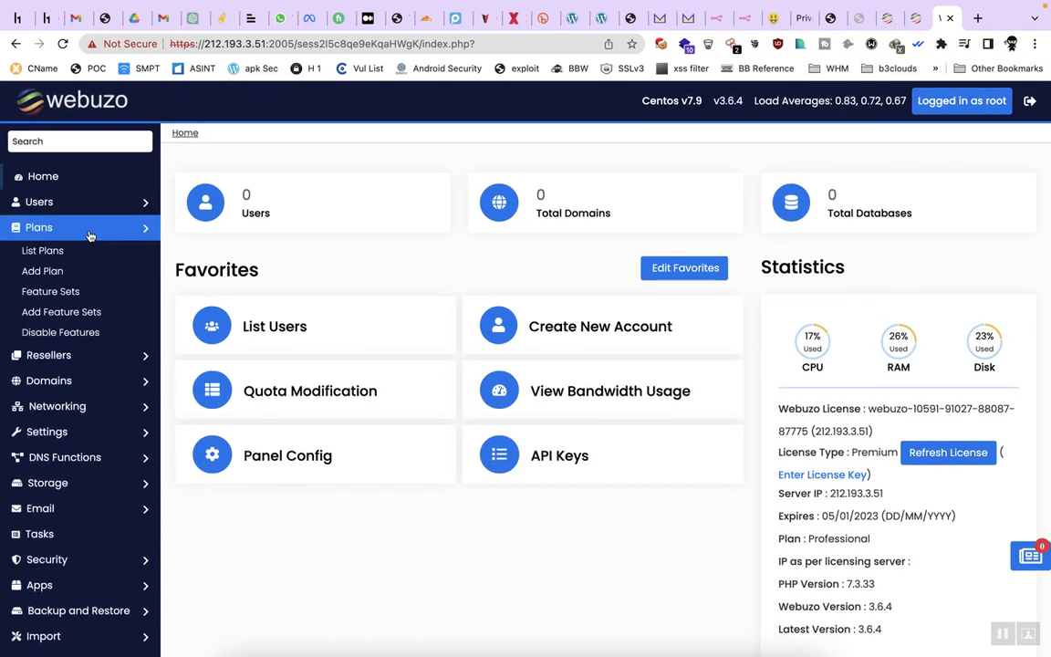
pyautogui.click(47, 273)
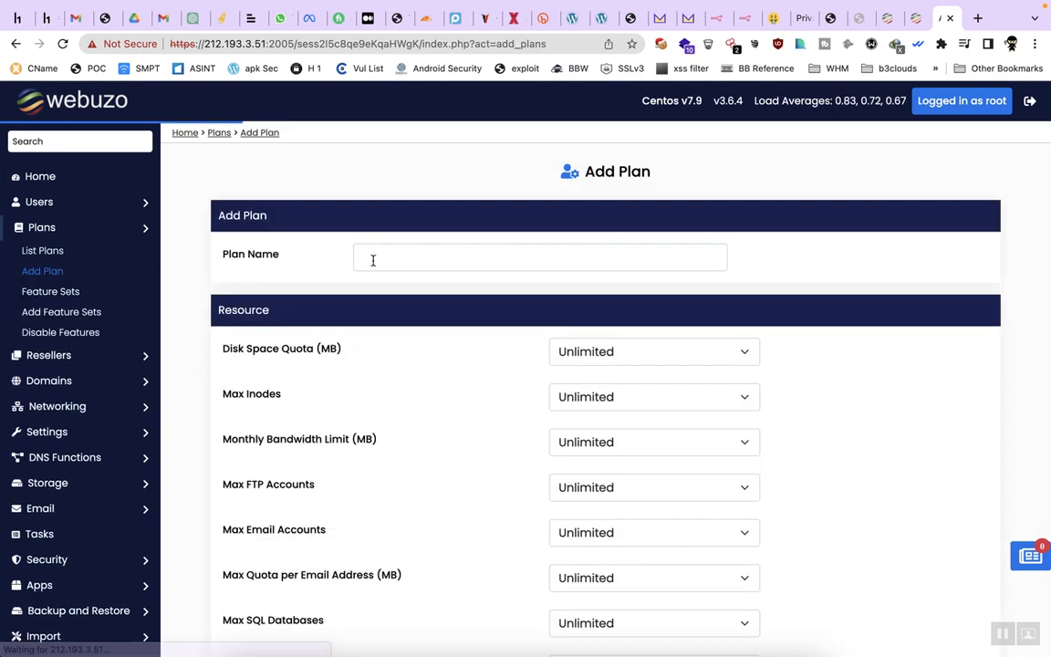
pyautogui.click(413, 255)
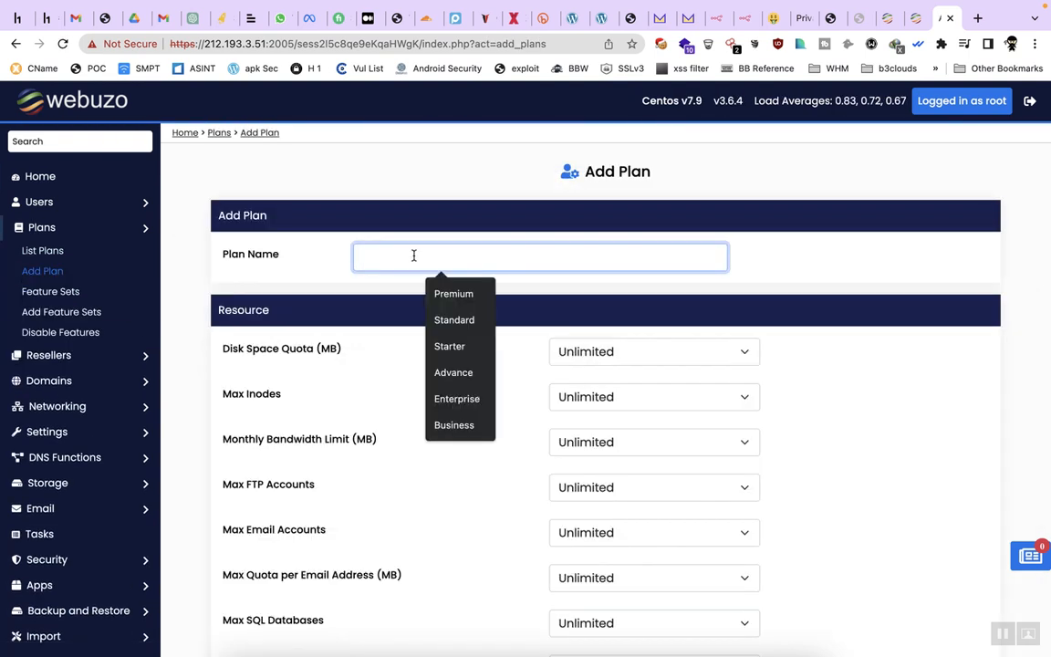
pyautogui.write('5GB')
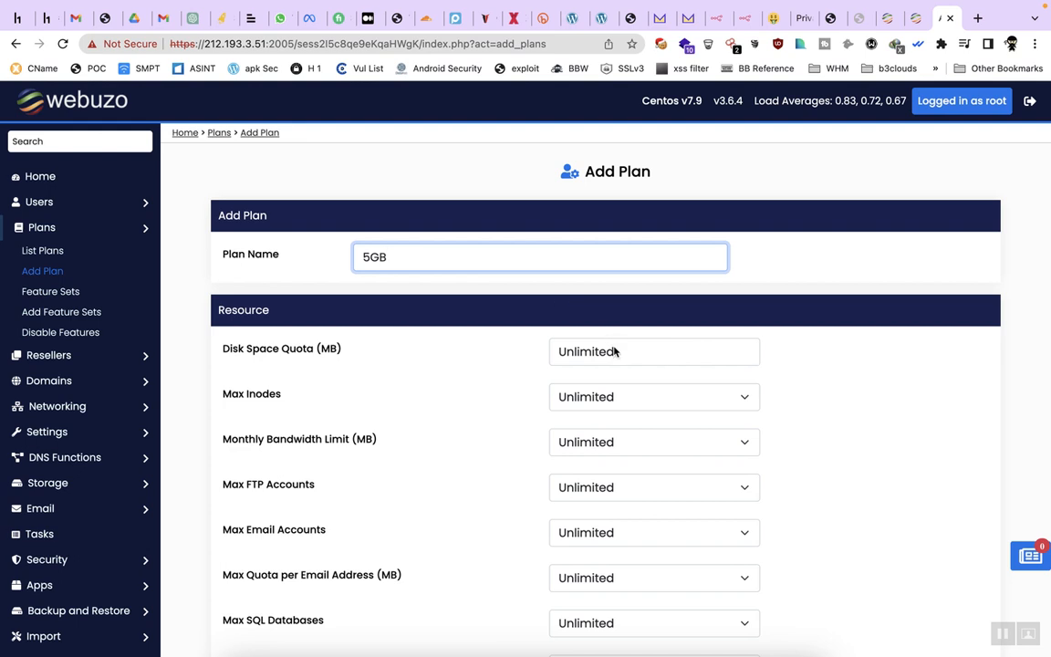
# Set a custom disk space quota of 5120 MB
pyautogui.click(614, 351)
pyautogui.click(606, 374)
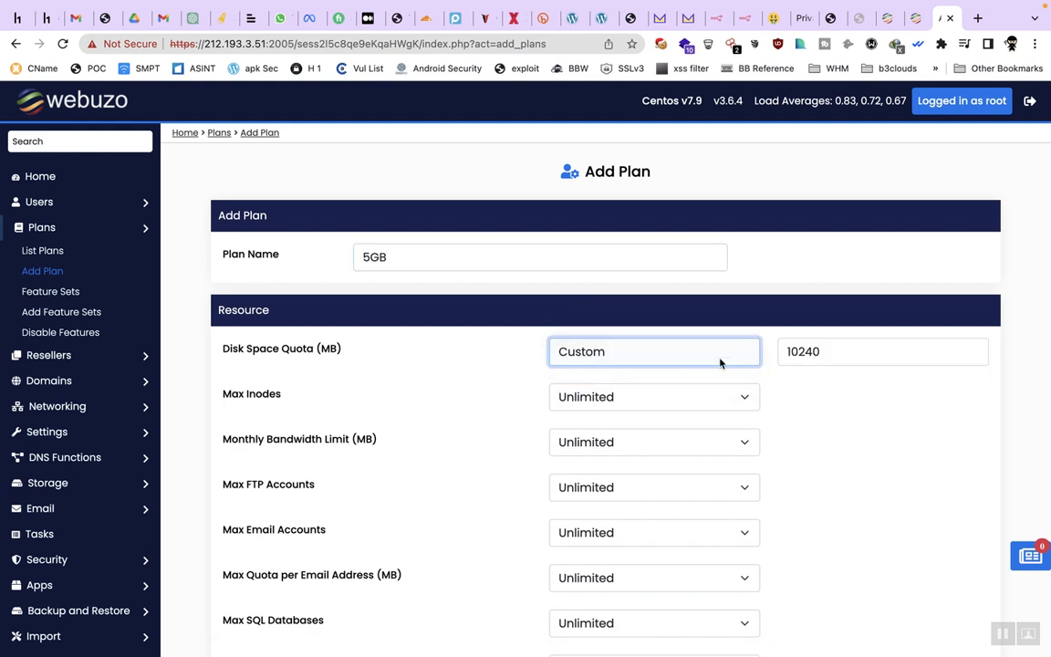
pyautogui.doubleClick(824, 352)
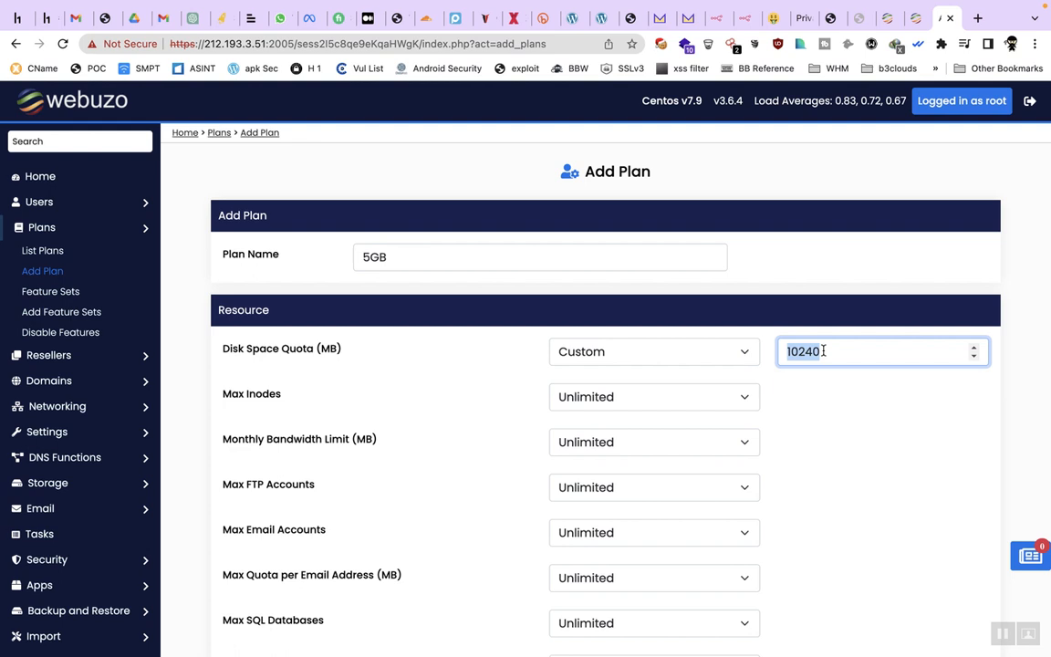
pyautogui.write('5120')
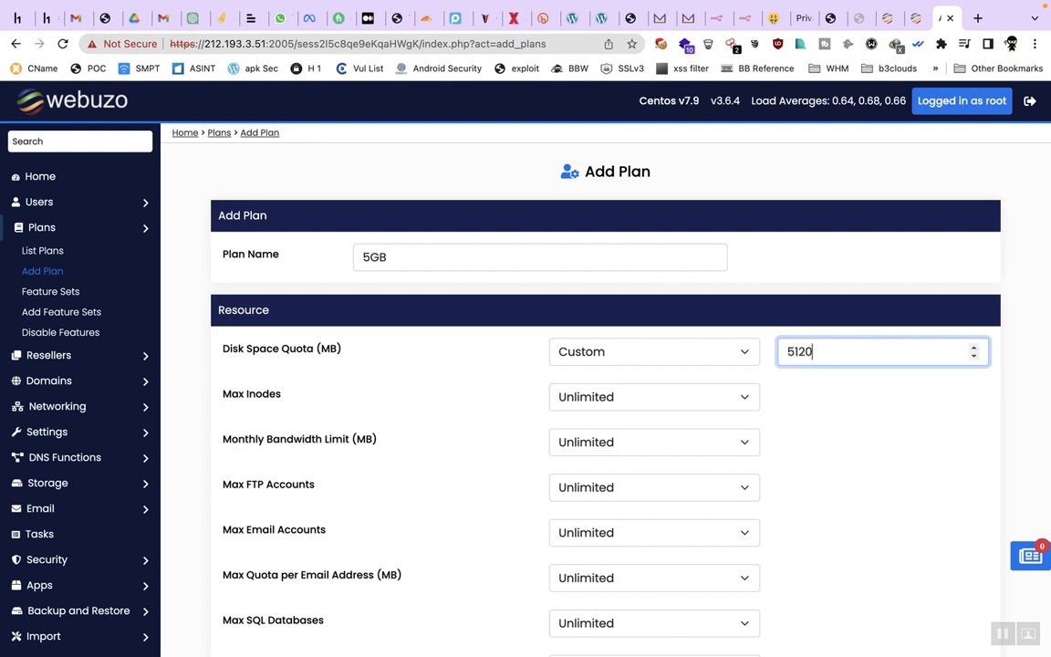
# Set a custom monthly bandwidth limit of 5120 MB
pyautogui.scroll(-2, 711, 445)
pyautogui.click(715, 380)
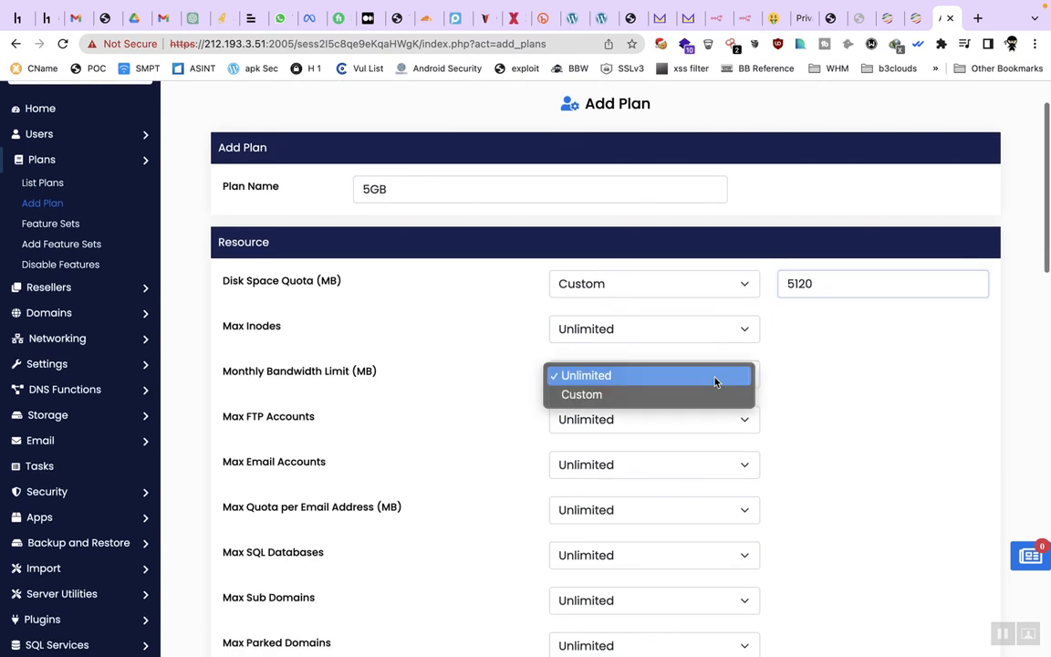
pyautogui.click(703, 402)
pyautogui.doubleClick(872, 381)
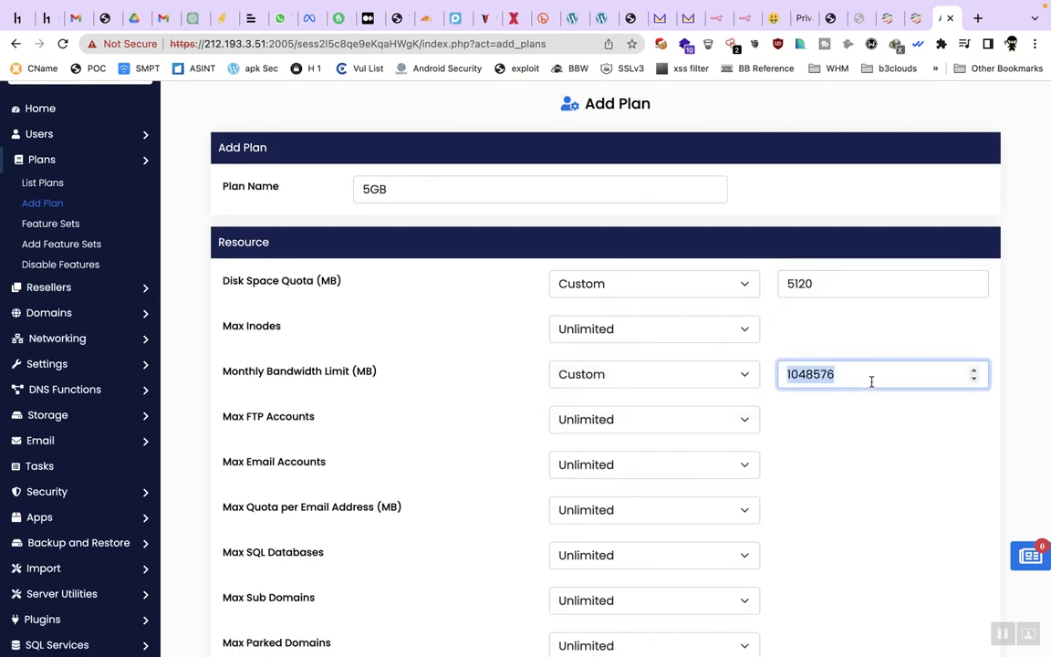
pyautogui.write('5120')
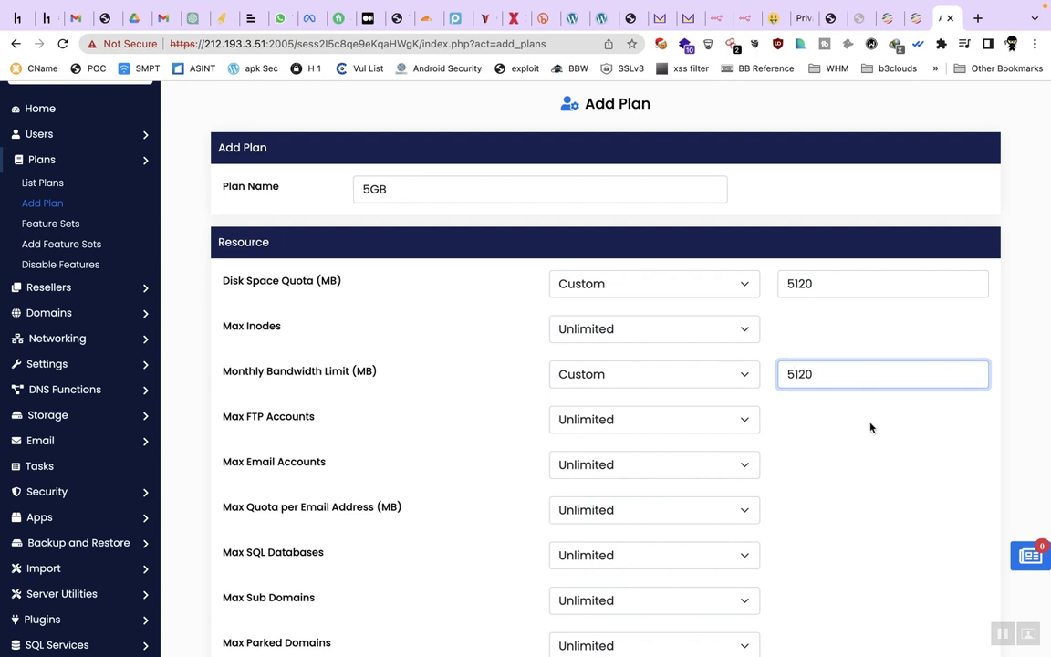
pyautogui.click(870, 427)
pyautogui.scroll(-3, 870, 427)
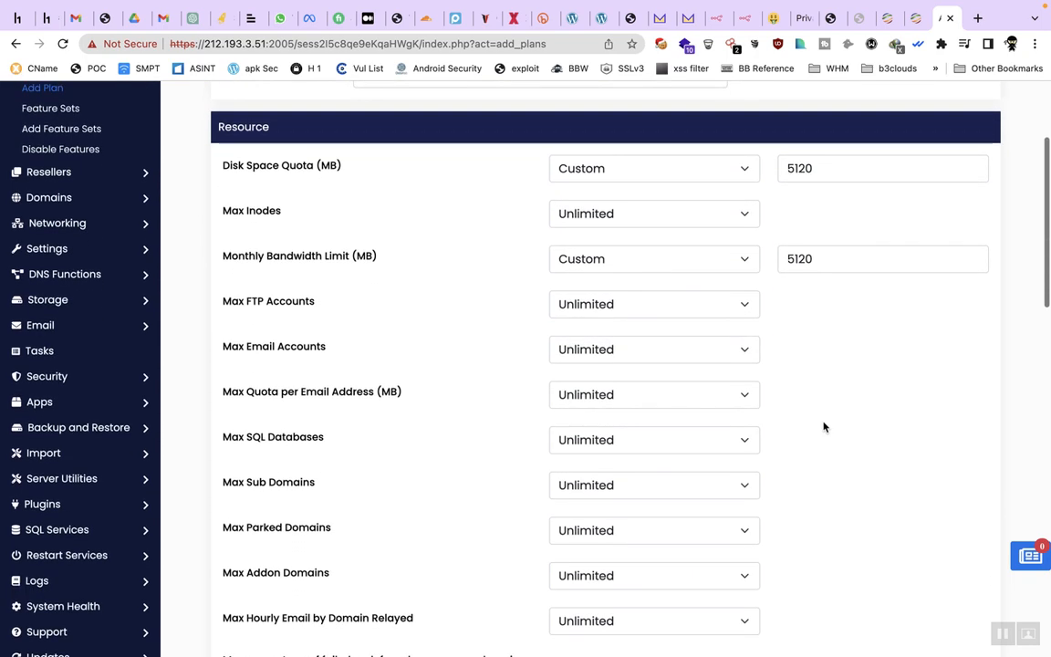
# Set Max Addon Domains to a custom limit of 5
pyautogui.scroll(-2, 749, 436)
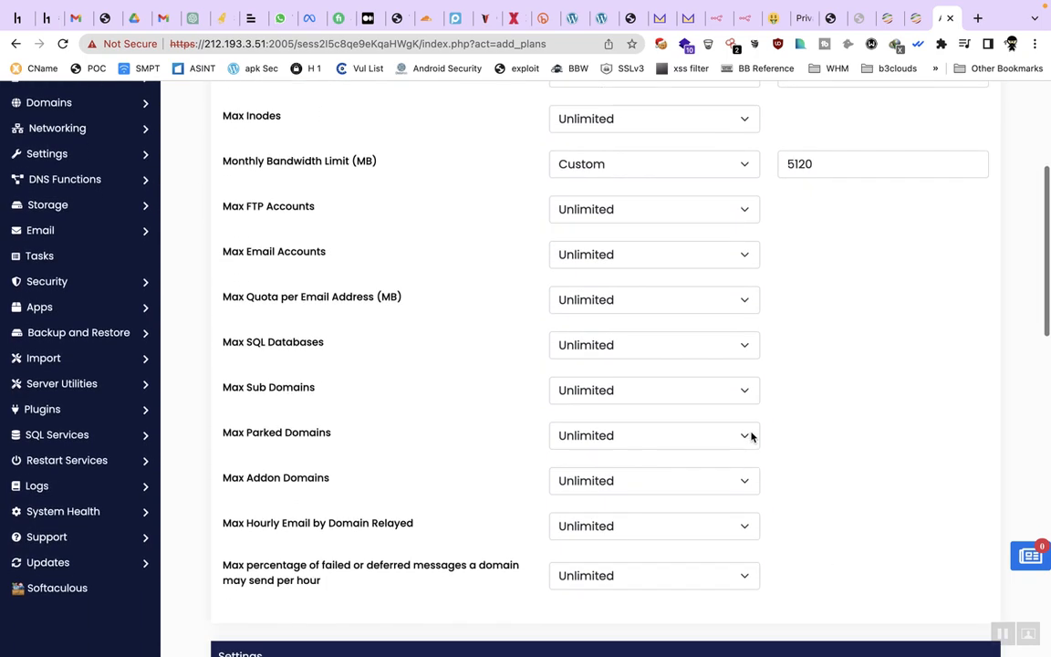
pyautogui.click(729, 441)
pyautogui.click(718, 460)
pyautogui.click(847, 439)
pyautogui.write('5')
pyautogui.click(843, 488)
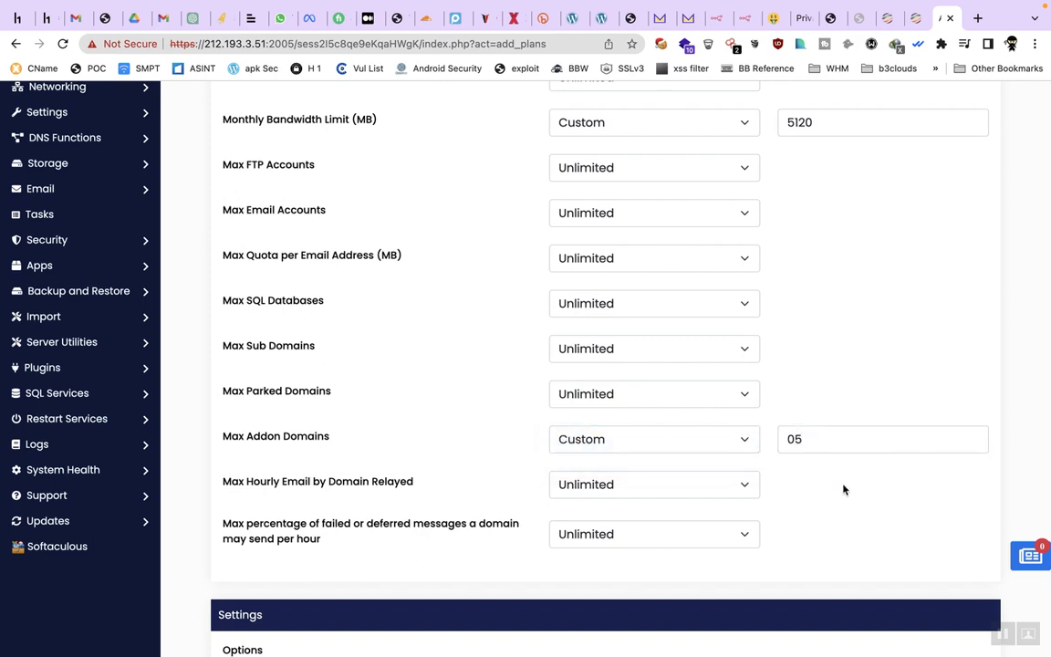
# Enable every feature for the plan with Select All
pyautogui.scroll(-2, 842, 488)
pyautogui.scroll(-4, 746, 460)
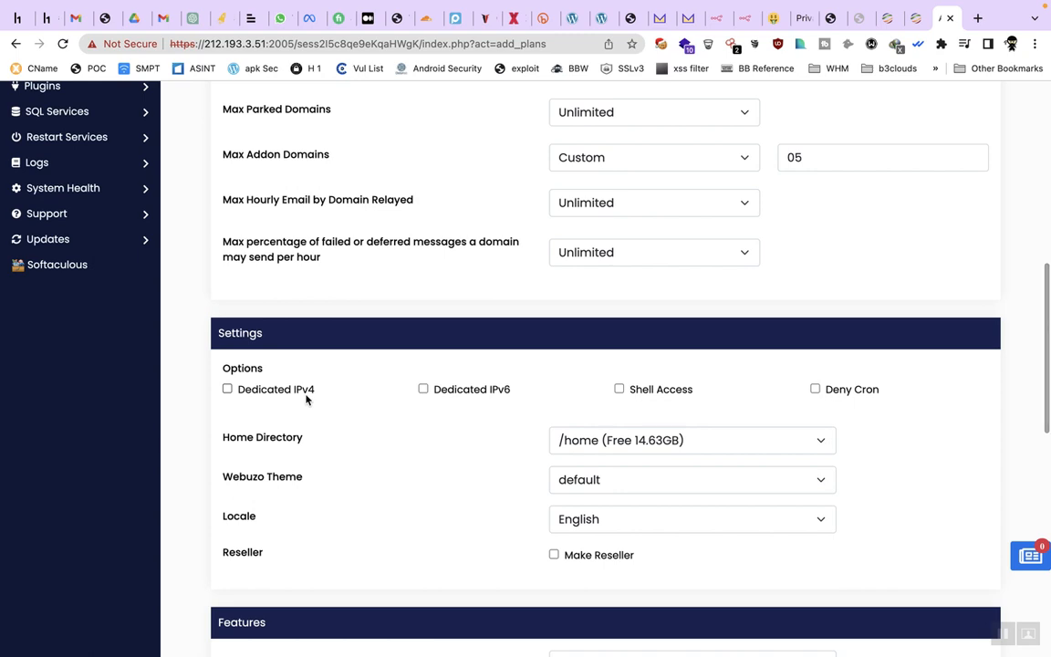
pyautogui.scroll(-2, 317, 472)
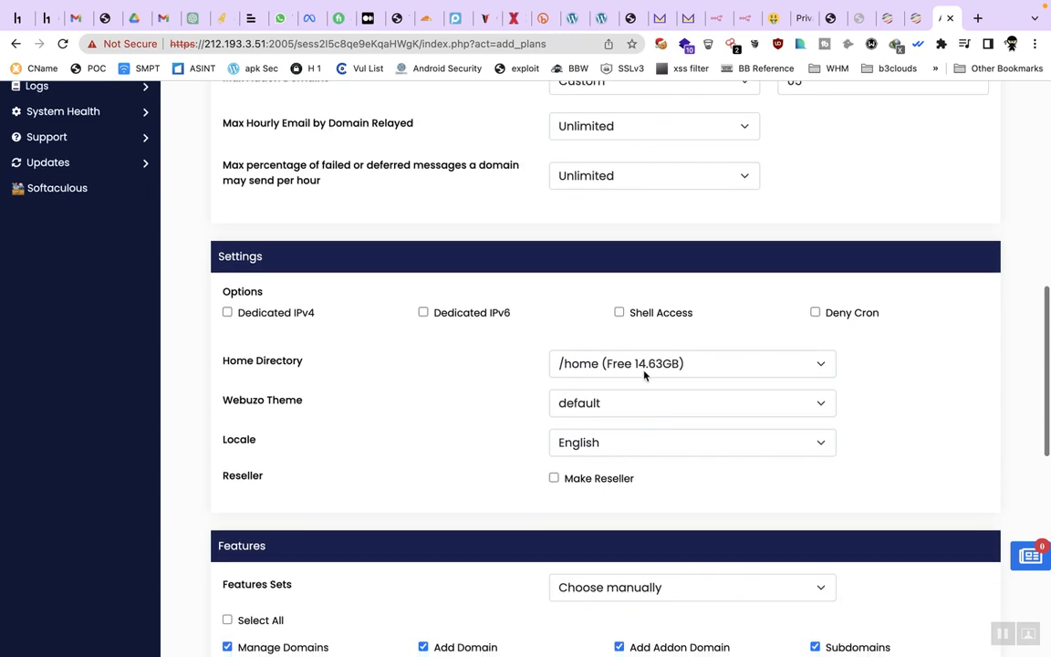
pyautogui.scroll(-4, 521, 454)
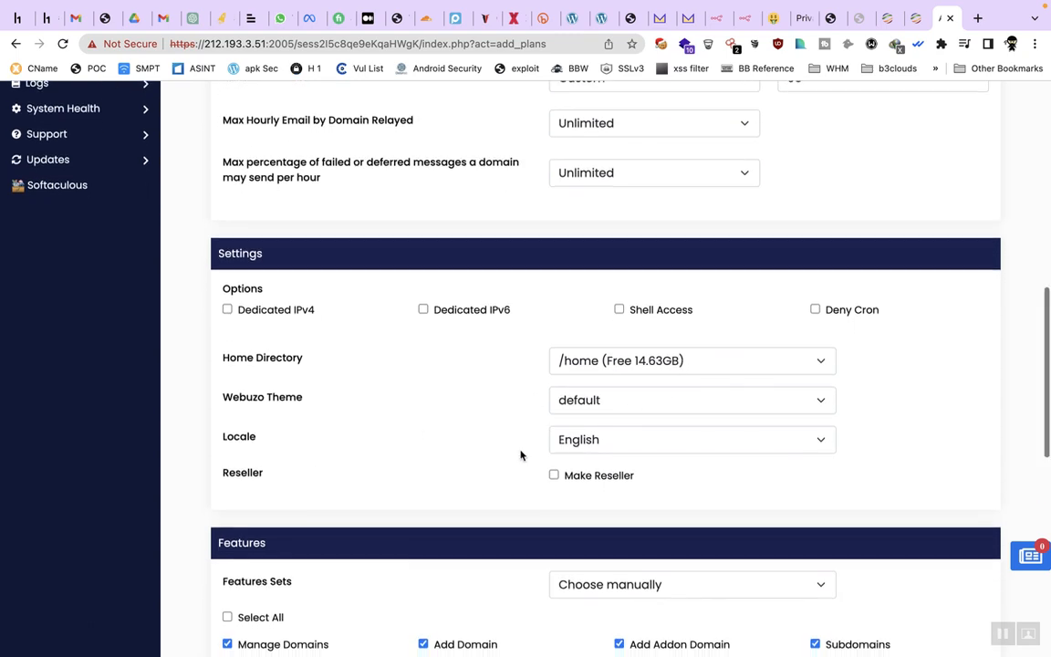
pyautogui.click(607, 410)
pyautogui.click(638, 402)
pyautogui.click(263, 438)
# Save the 5GB plan and dismiss the confirmation
pyautogui.scroll(-10, 262, 439)
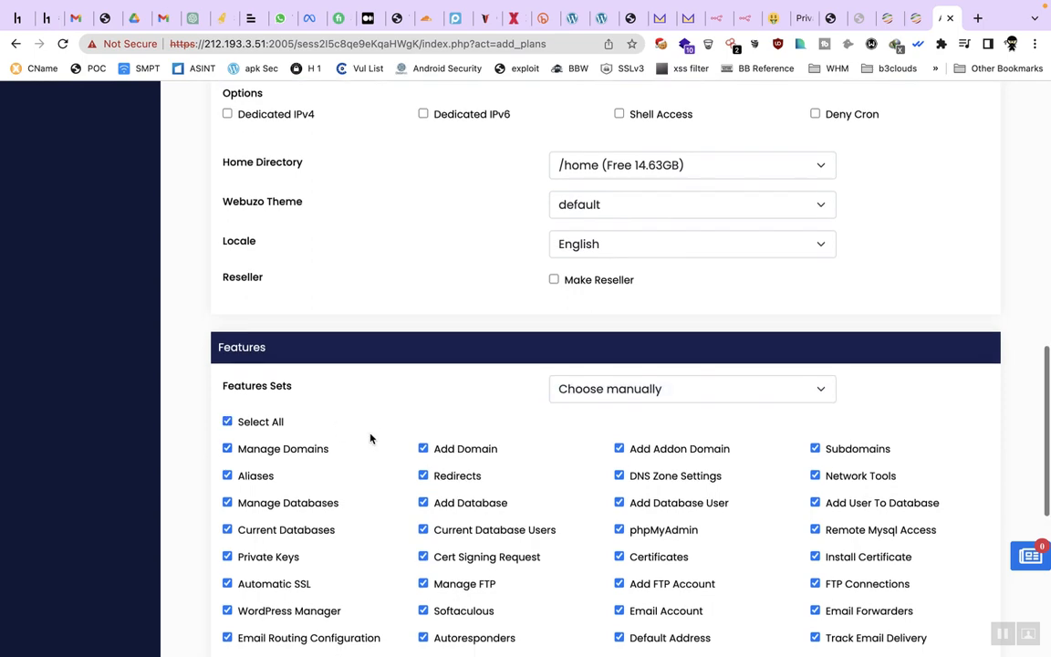
pyautogui.click(604, 549)
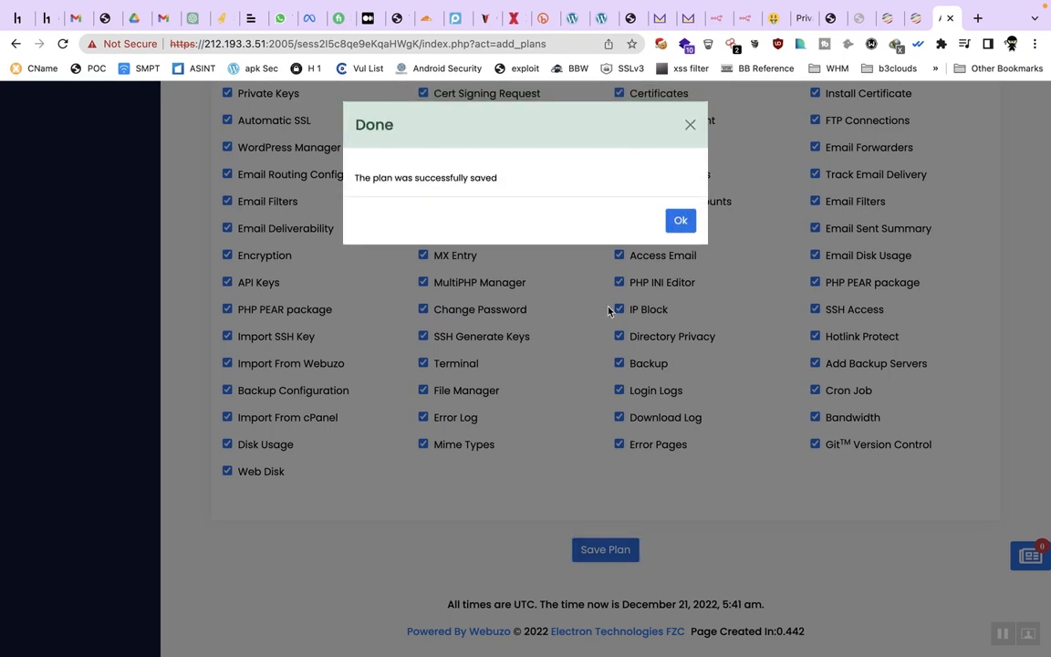
pyautogui.click(681, 220)
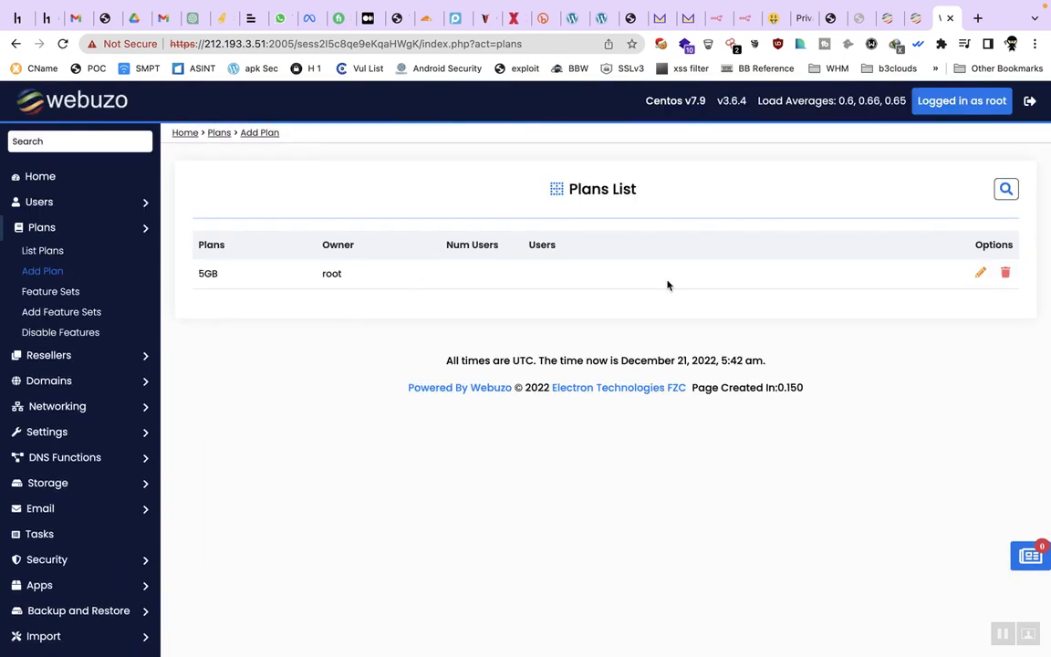
# Begin adding a new user account with domain serverkoi.us
pyautogui.click(101, 205)
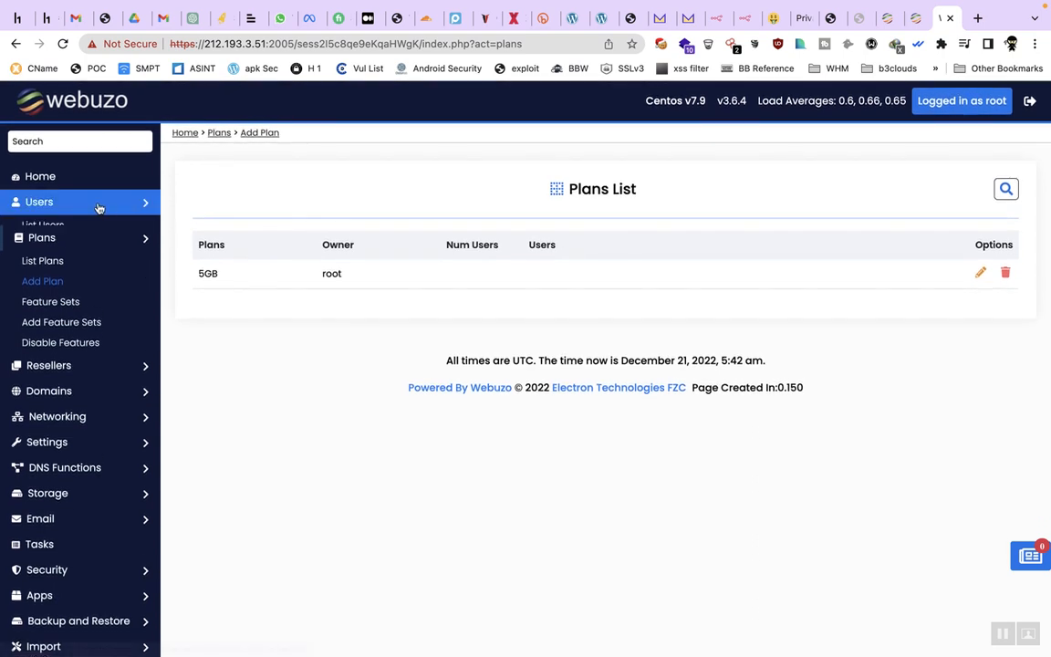
pyautogui.click(57, 229)
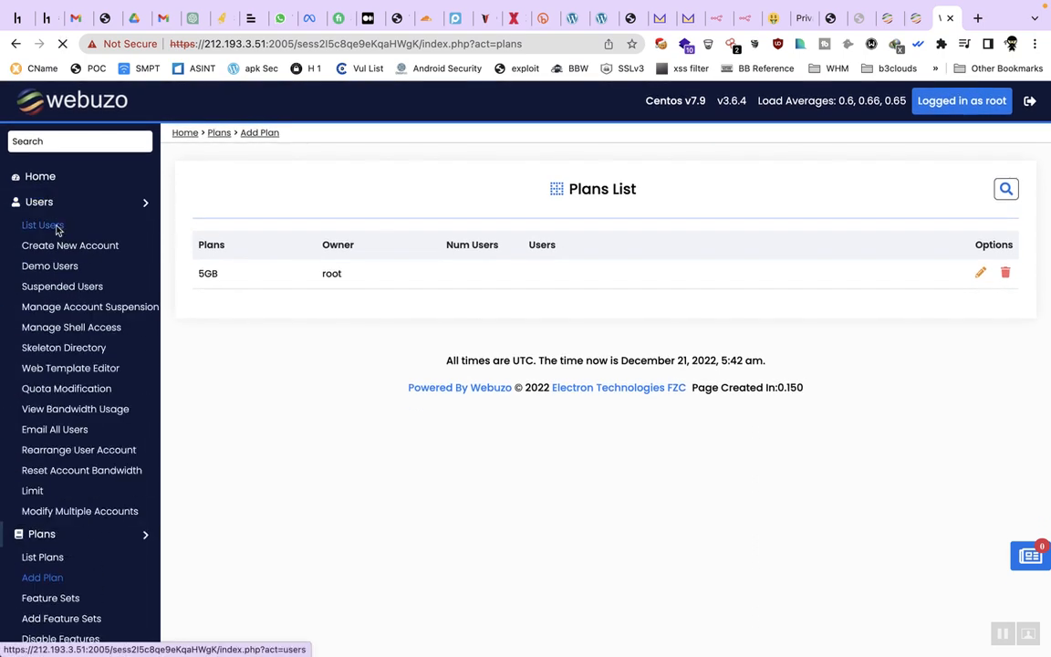
pyautogui.click(904, 280)
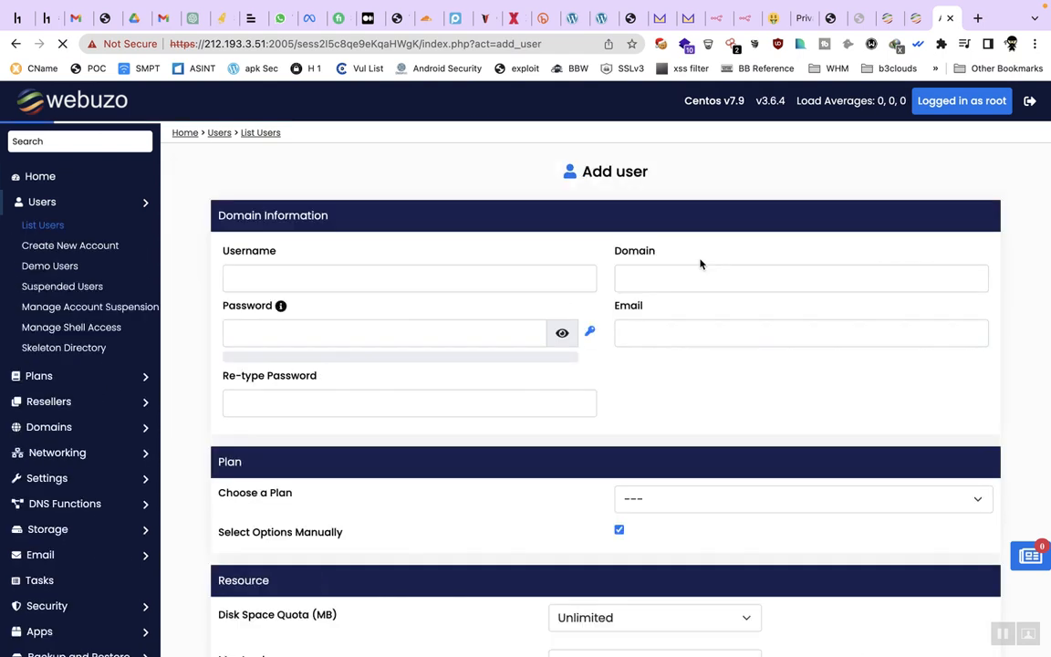
pyautogui.click(406, 270)
pyautogui.click(703, 277)
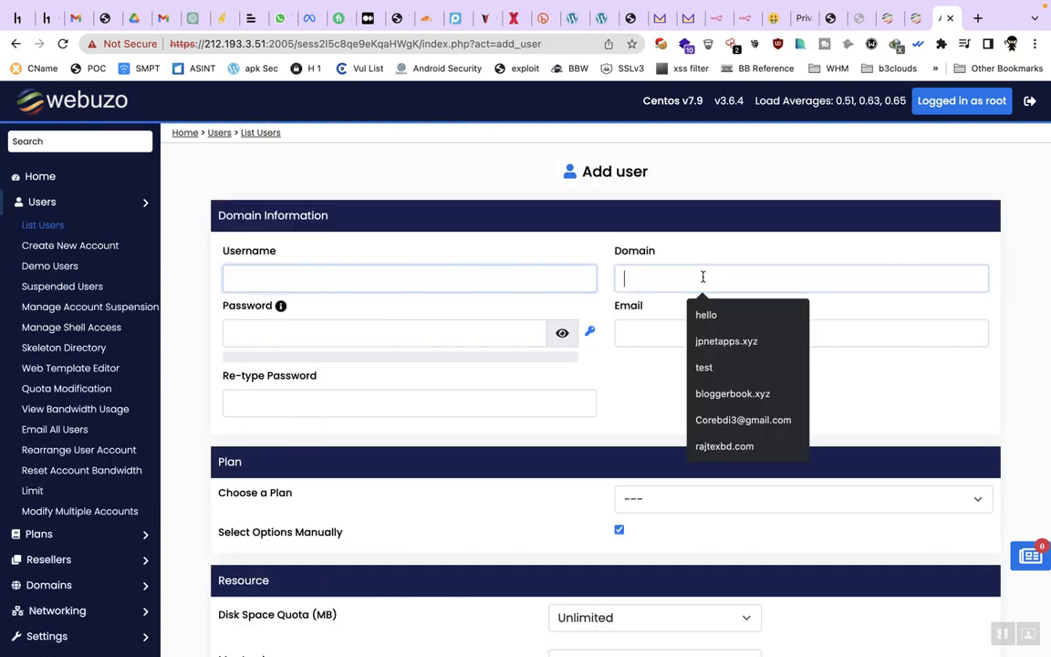
pyautogui.write('serverkoi.us')
# Enter username serverkoi and generate a random password, selecting it for copying
pyautogui.click(511, 272)
pyautogui.click(664, 238)
pyautogui.click(505, 271)
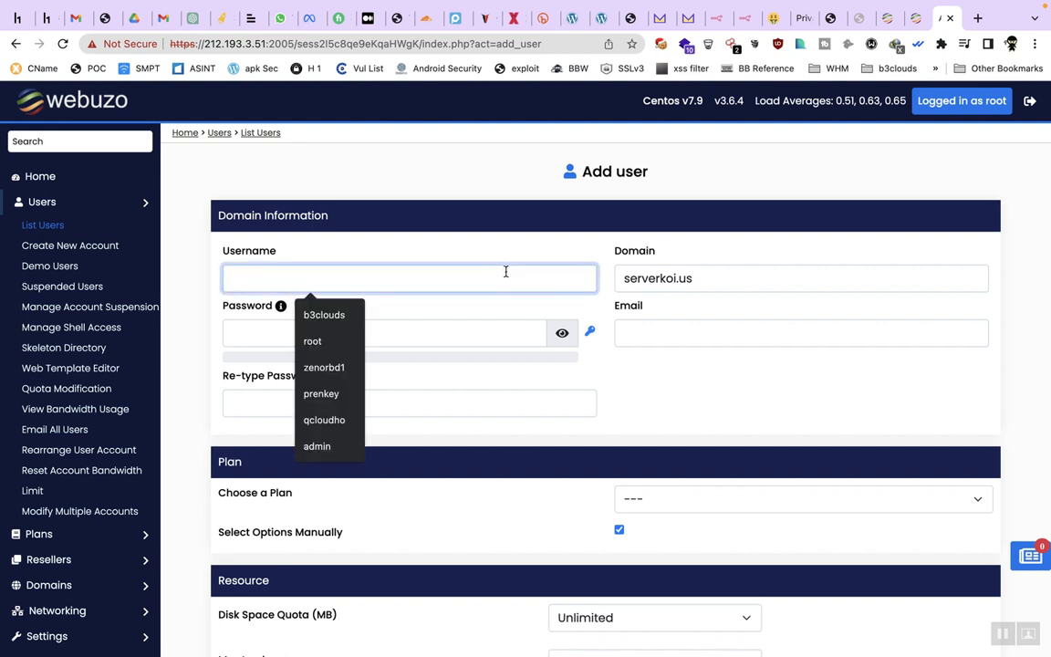
pyautogui.write('serverkoi')
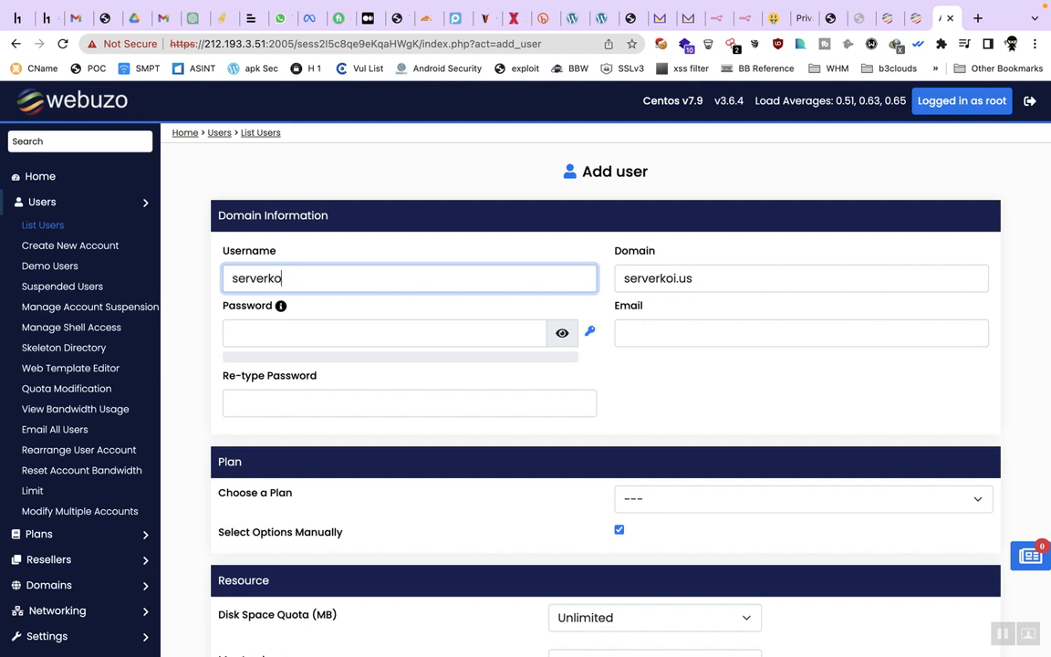
pyautogui.click(590, 331)
pyautogui.click(472, 333)
pyautogui.hotkey('ctrl', 'a')
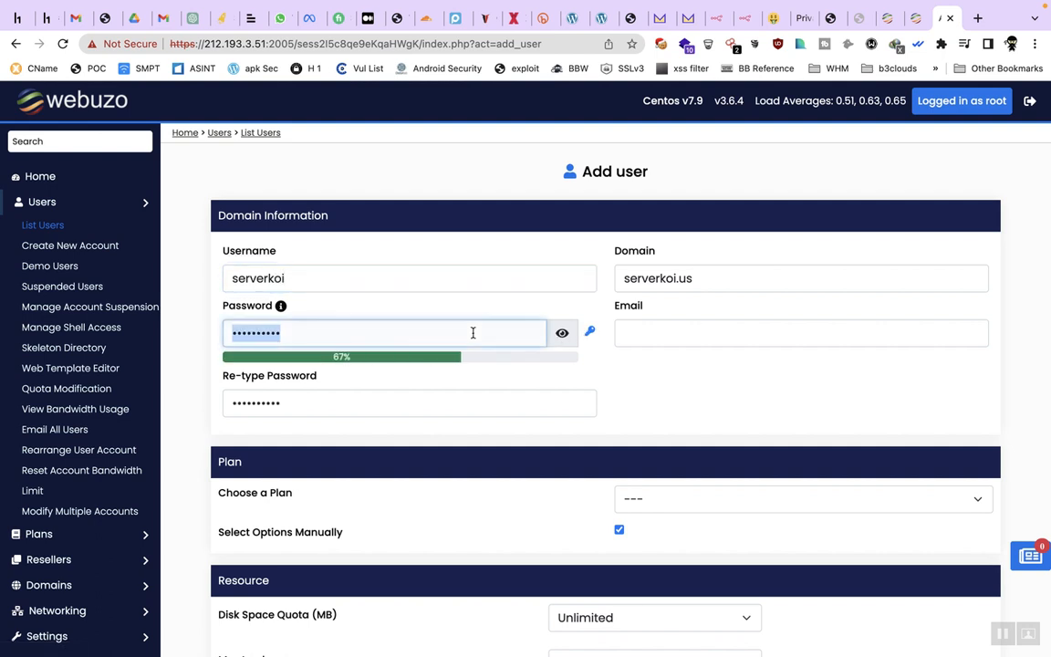
# Fill in the contact e-mail and choose the 5GB hosting plan
pyautogui.click(708, 336)
pyautogui.write('roo')
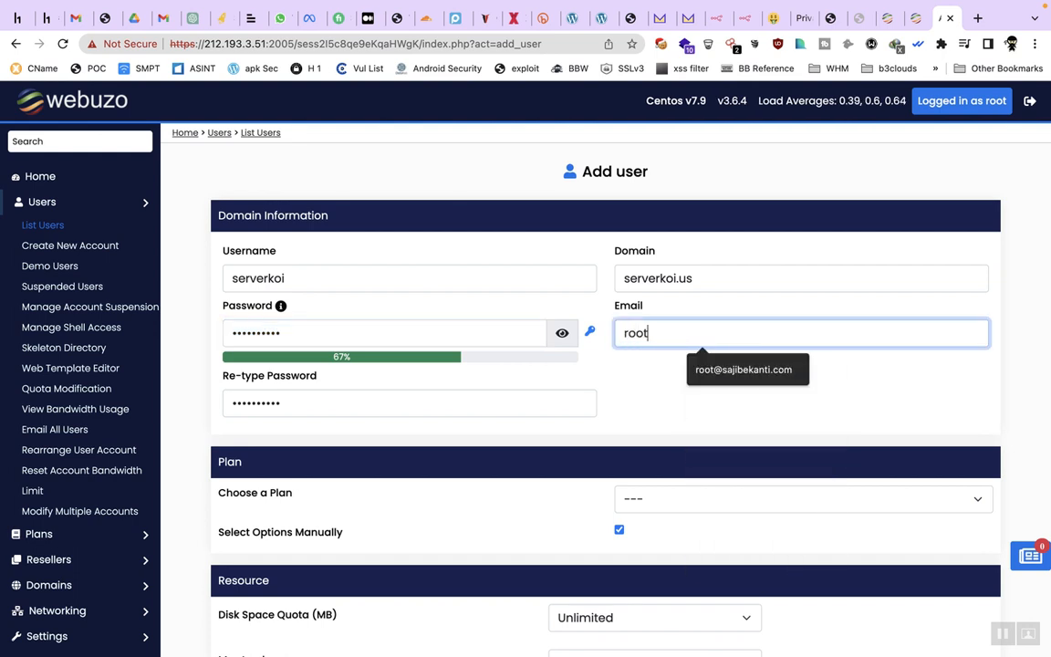
pyautogui.write('t')
pyautogui.click(729, 365)
pyautogui.scroll(-2, 684, 430)
pyautogui.click(697, 419)
pyautogui.click(687, 435)
# Keep root as the owner and save the new user account
pyautogui.scroll(-5, 539, 465)
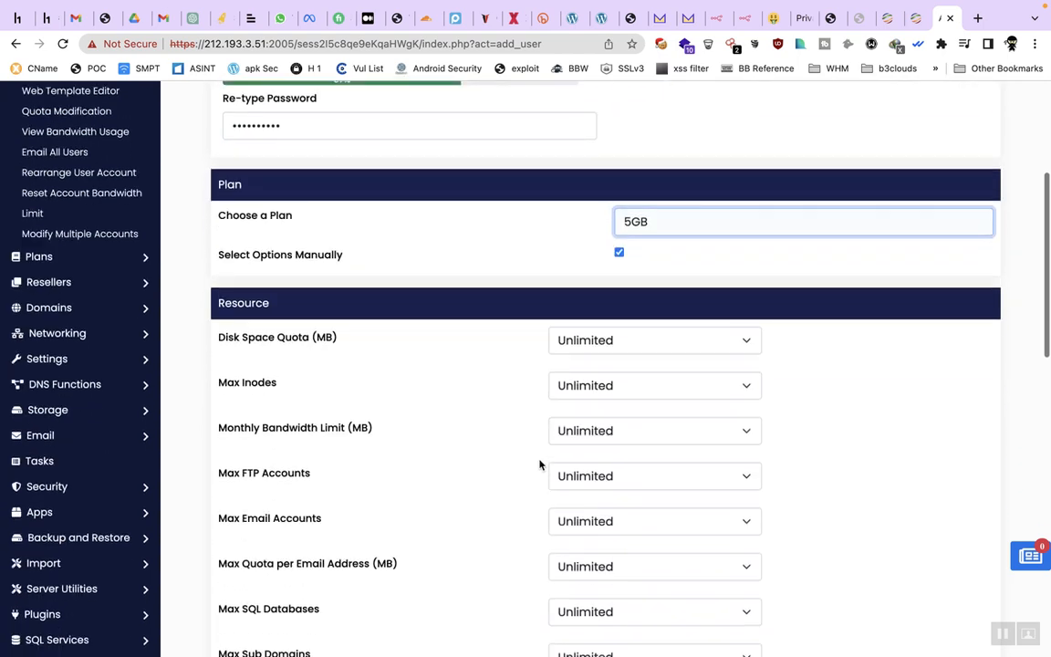
pyautogui.scroll(3, 607, 297)
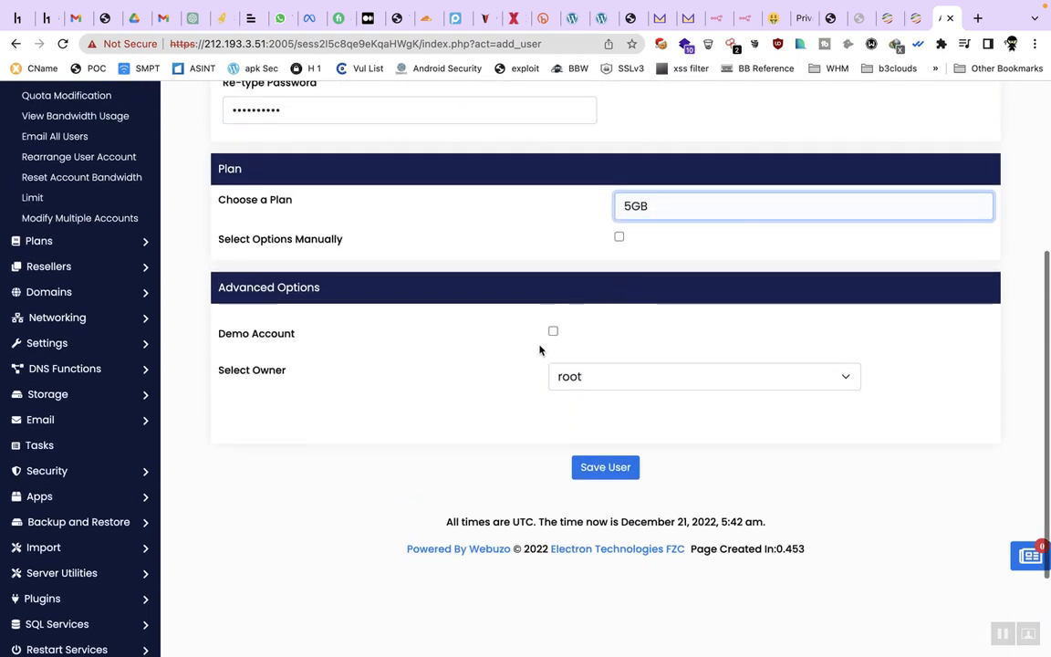
pyautogui.click(603, 382)
pyautogui.click(550, 393)
pyautogui.scroll(7, 483, 403)
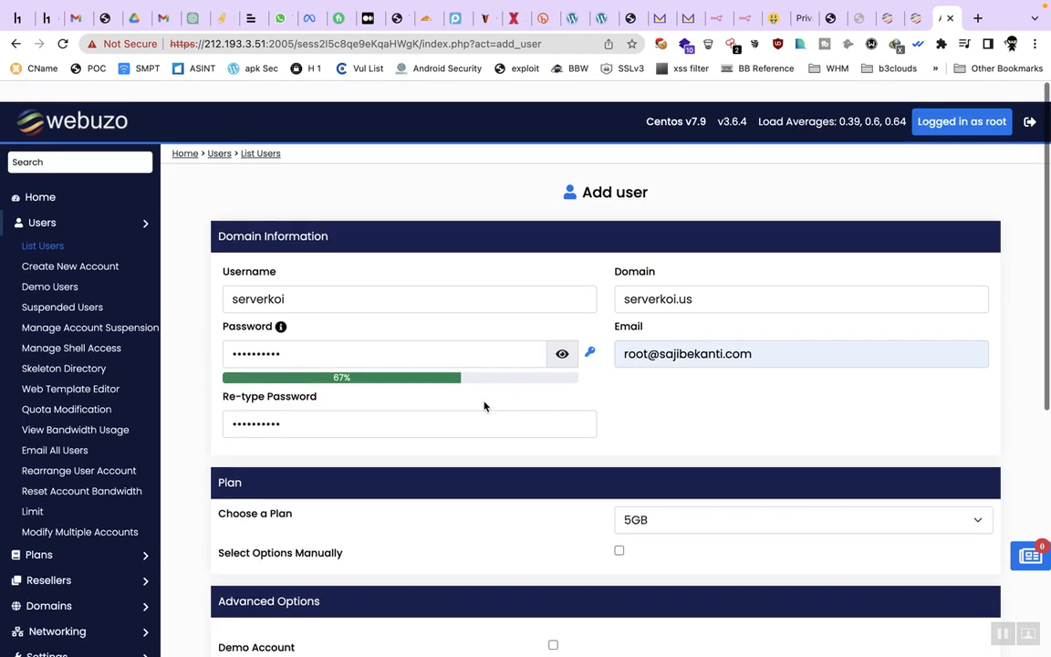
pyautogui.scroll(-5, 624, 365)
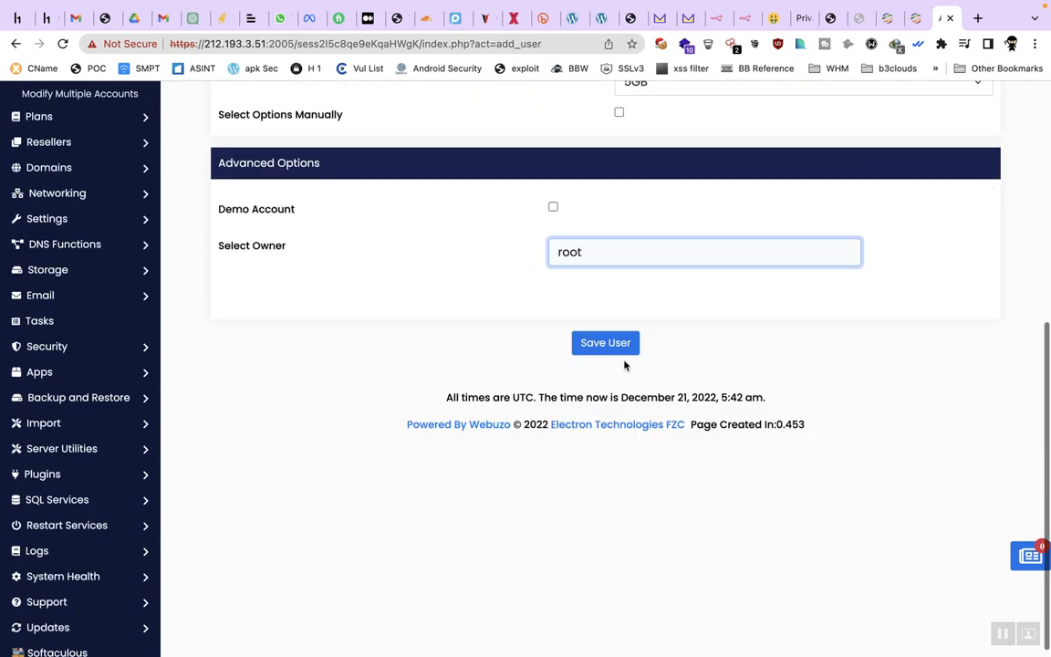
pyautogui.click(626, 340)
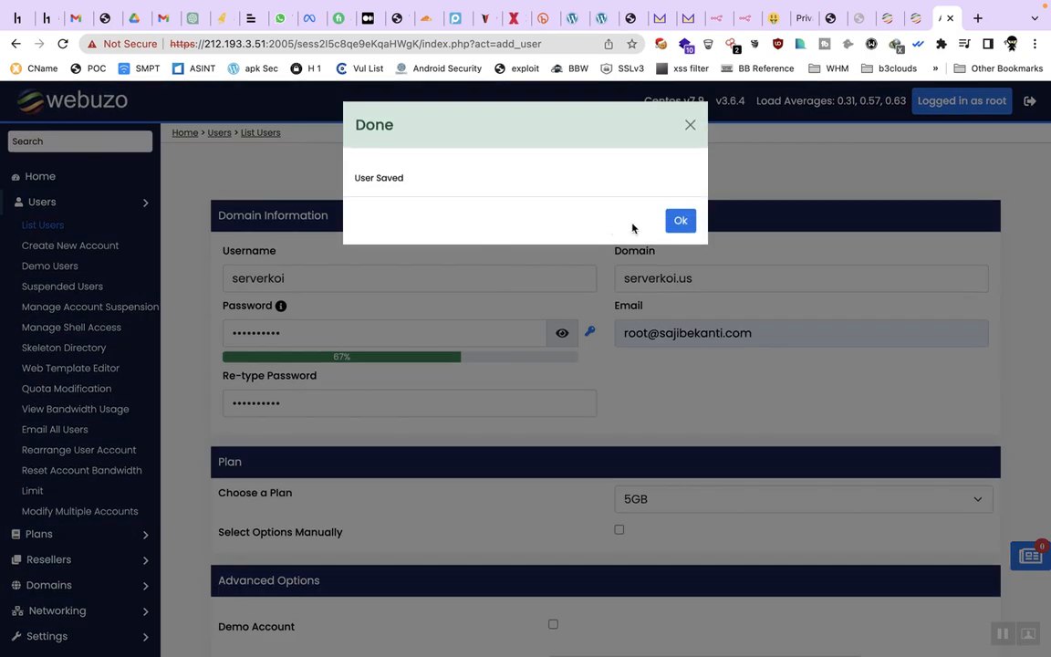
pyautogui.click(681, 222)
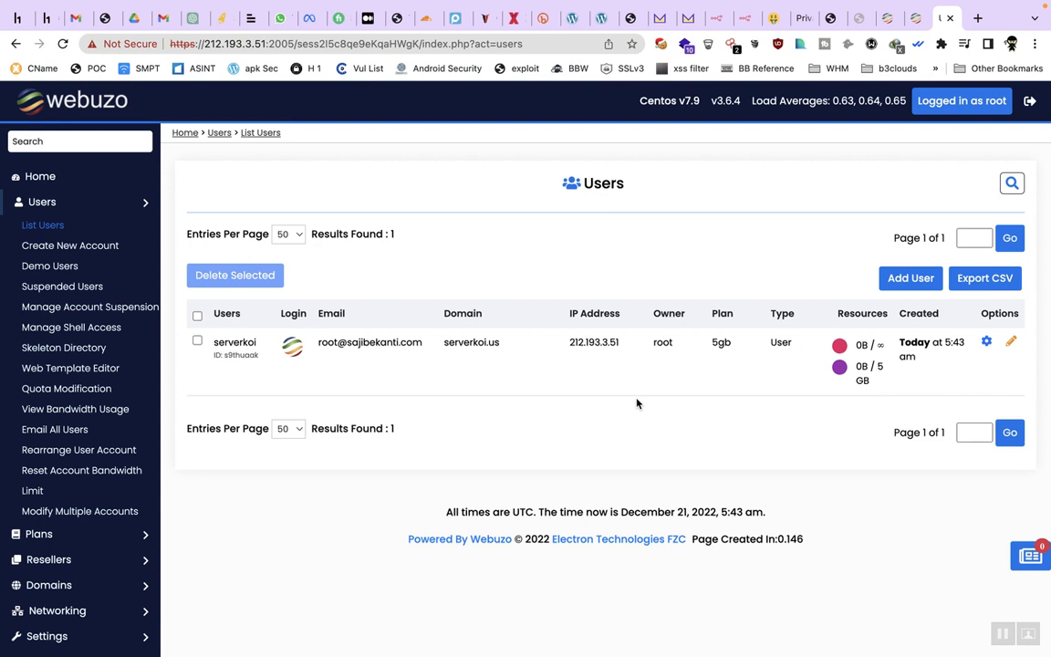
# Select the serverkoi.us domain in the users list and open a new browser tab
pyautogui.doubleClick(456, 347)
pyautogui.hotkey('ctrl', 'c')
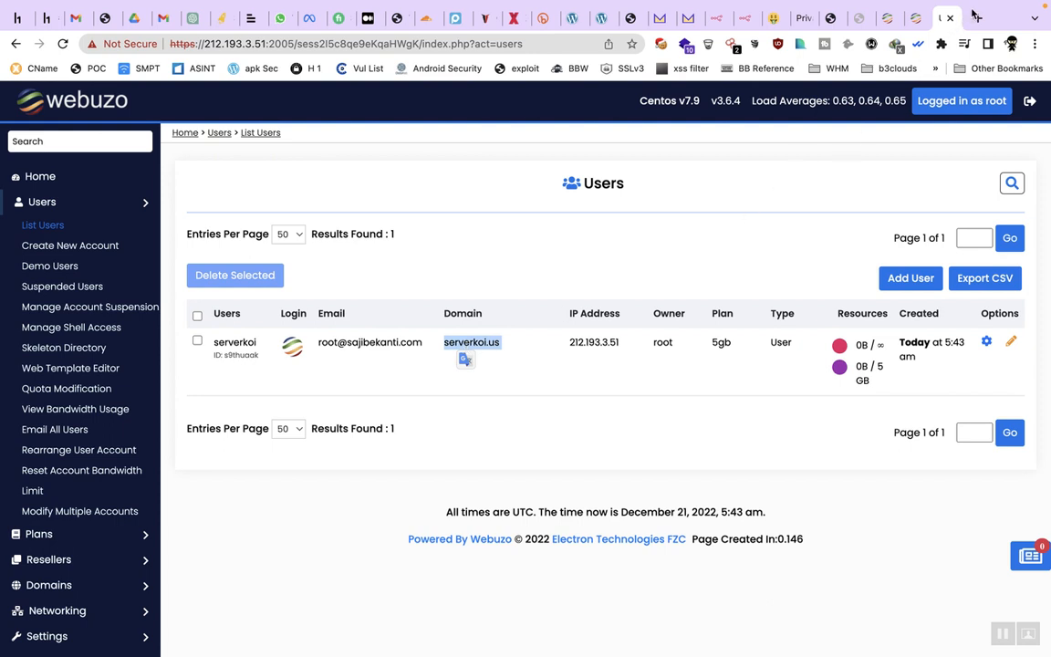
pyautogui.hotkey('ctrl', 't')
# Visit serverkoi.us, then load its DNS report at intodns.com/serverkoi.us
pyautogui.hotkey('ctrl', 'v')
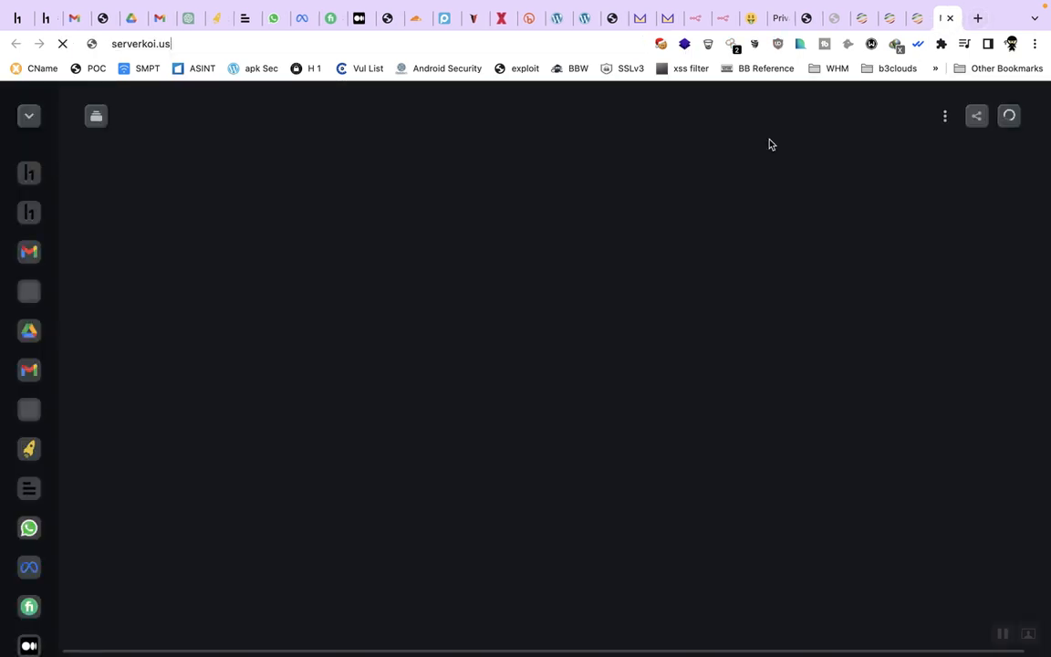
pyautogui.press('Return')
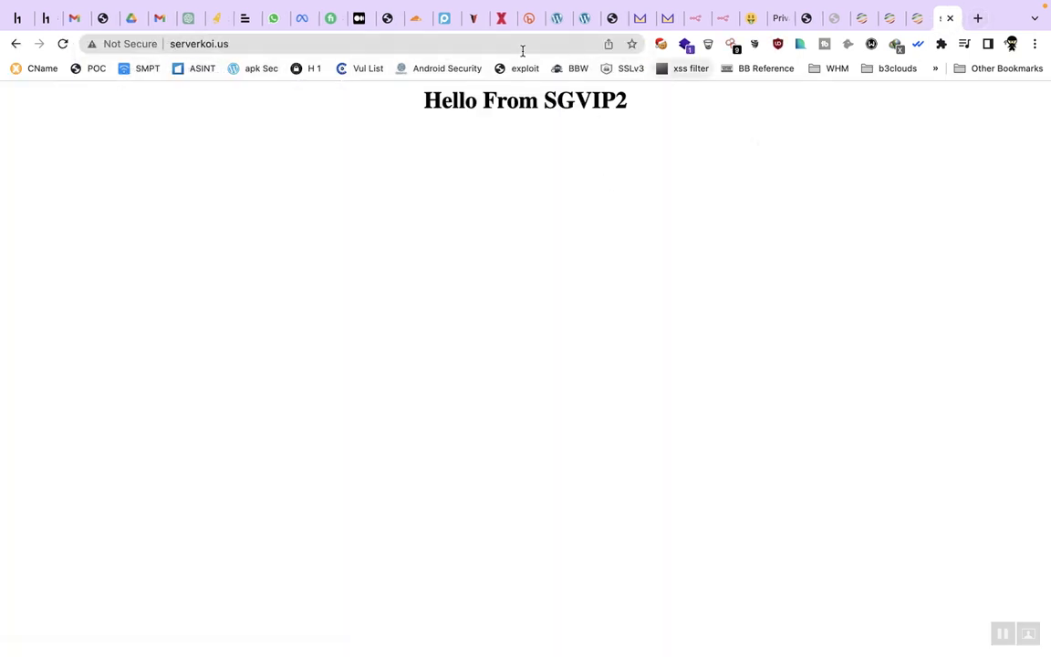
pyautogui.click(516, 49)
pyautogui.press('super+c')
pyautogui.write('into')
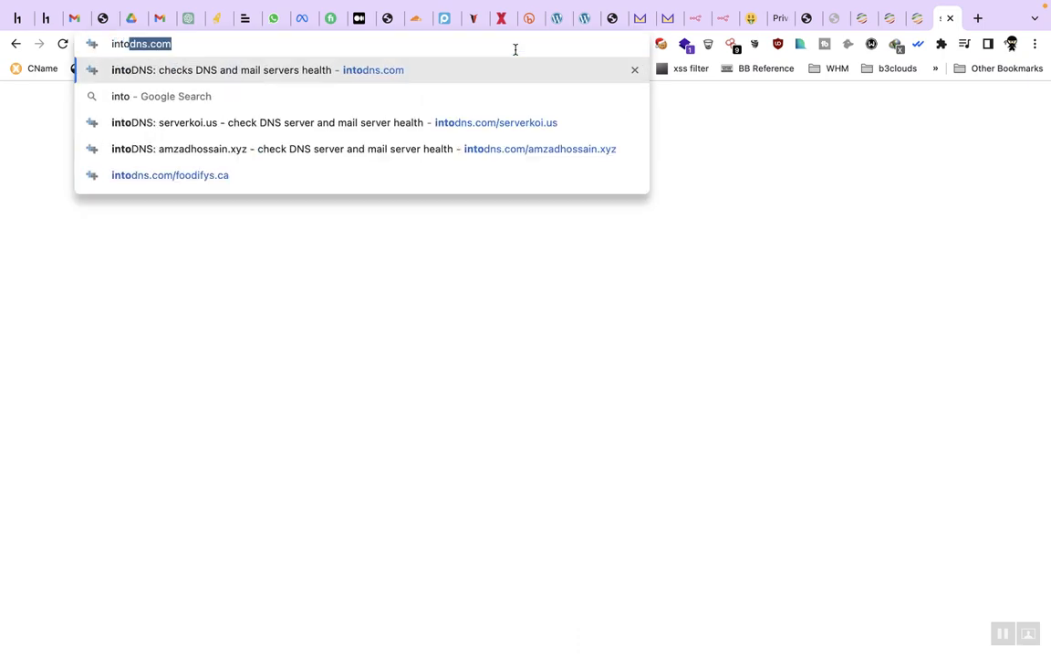
pyautogui.press('Right')
pyautogui.write('/')
pyautogui.press('super+v')
pyautogui.press('Return')
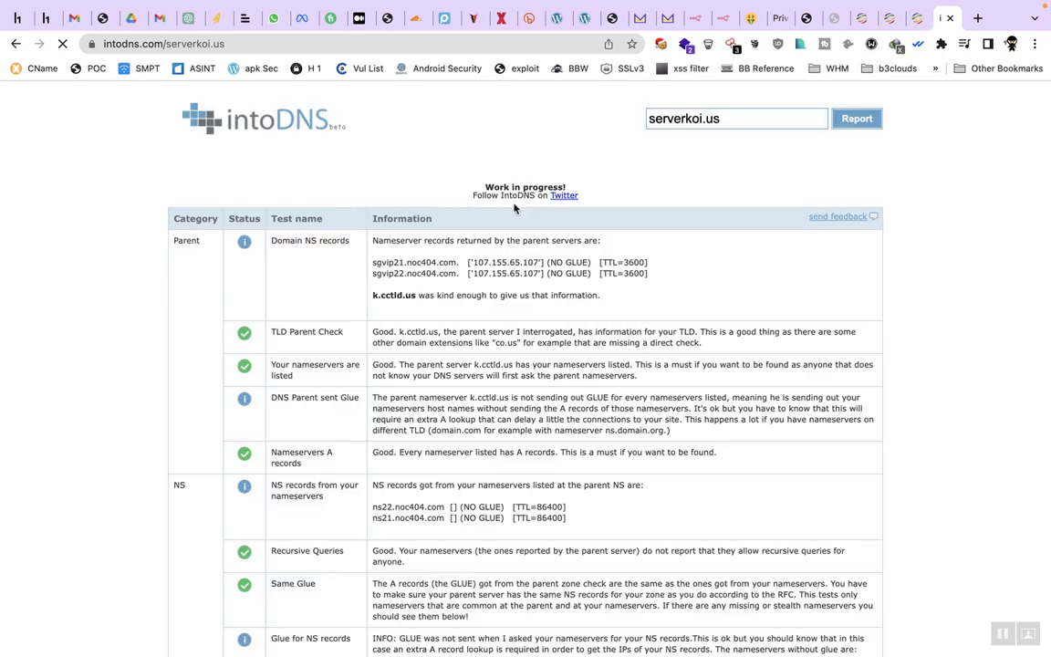
# Review the intoDNS report for serverkoi.us and close its tab
pyautogui.scroll(-20, 499, 294)
pyautogui.scroll(20, 499, 293)
pyautogui.scroll(-5, 499, 294)
pyautogui.scroll(-5, 501, 291)
pyautogui.scroll(10, 500, 291)
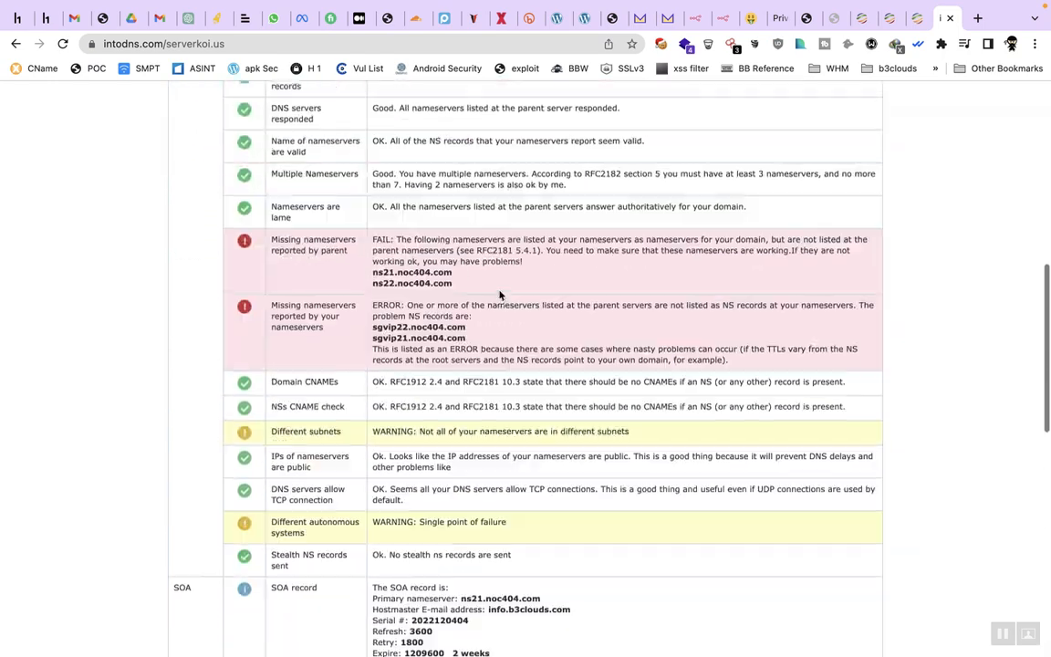
pyautogui.click(950, 18)
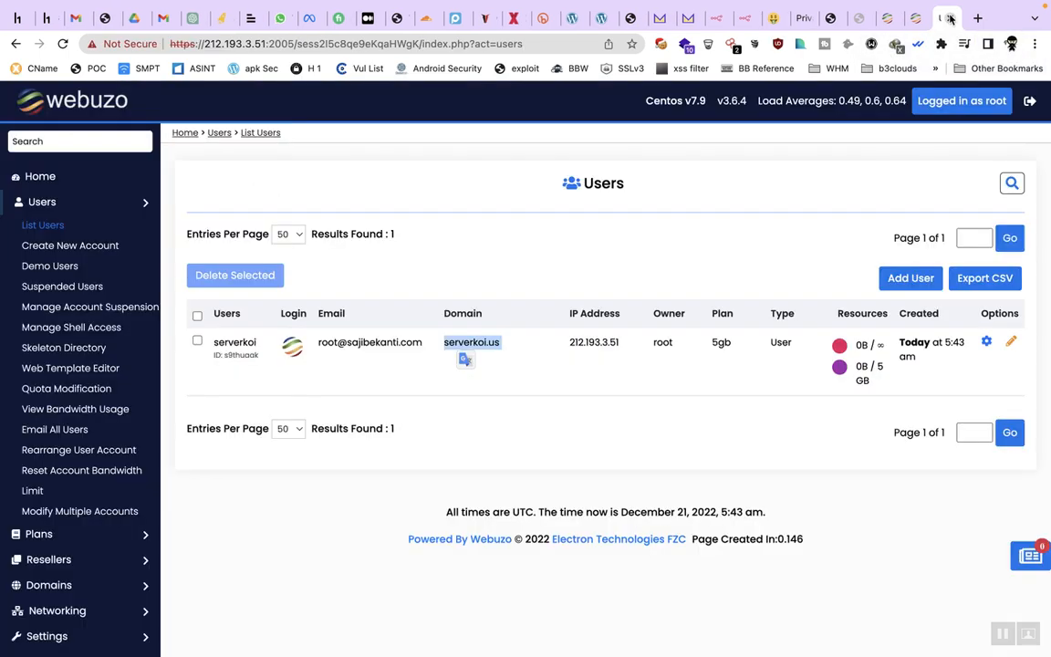
# Give serverkoi a new password, save the user, and switch to the installation docs
pyautogui.click(606, 264)
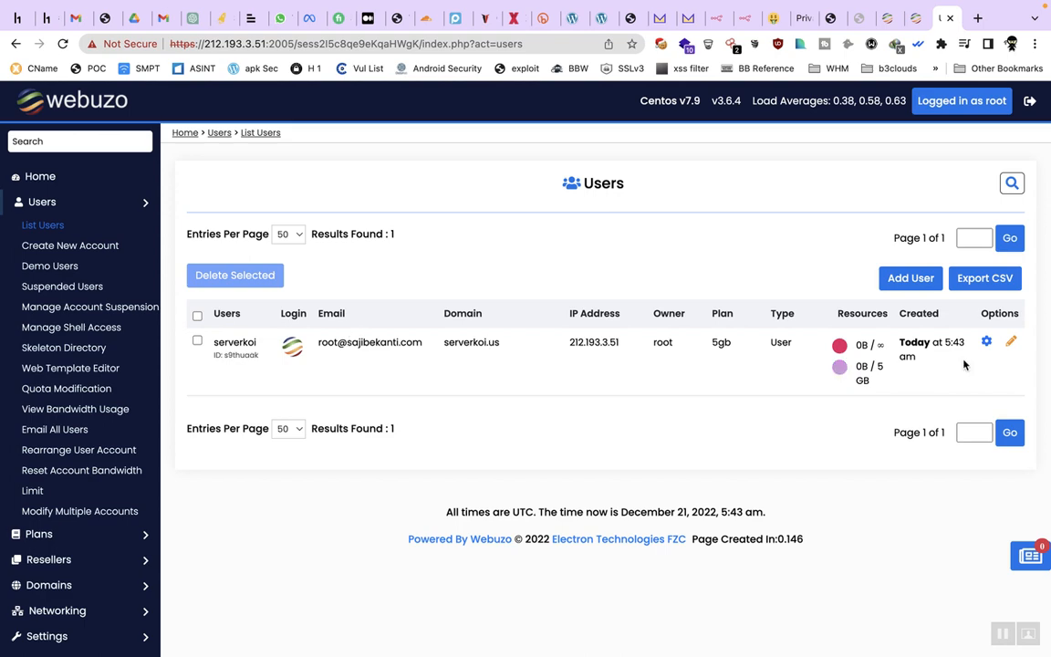
pyautogui.click(1011, 344)
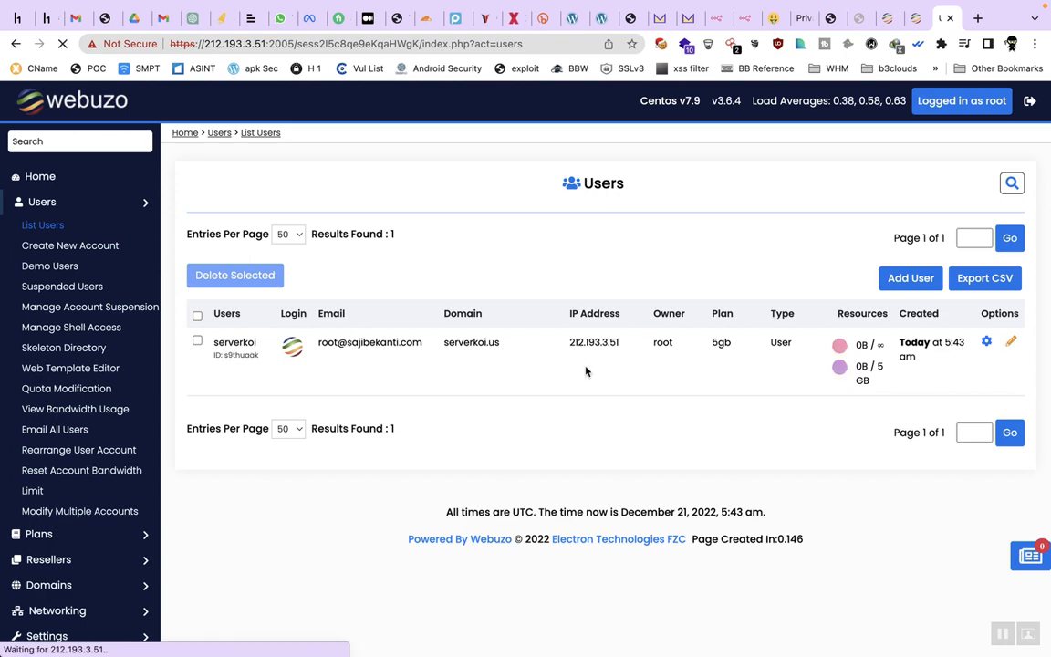
pyautogui.click(366, 334)
pyautogui.write('aabcdef')
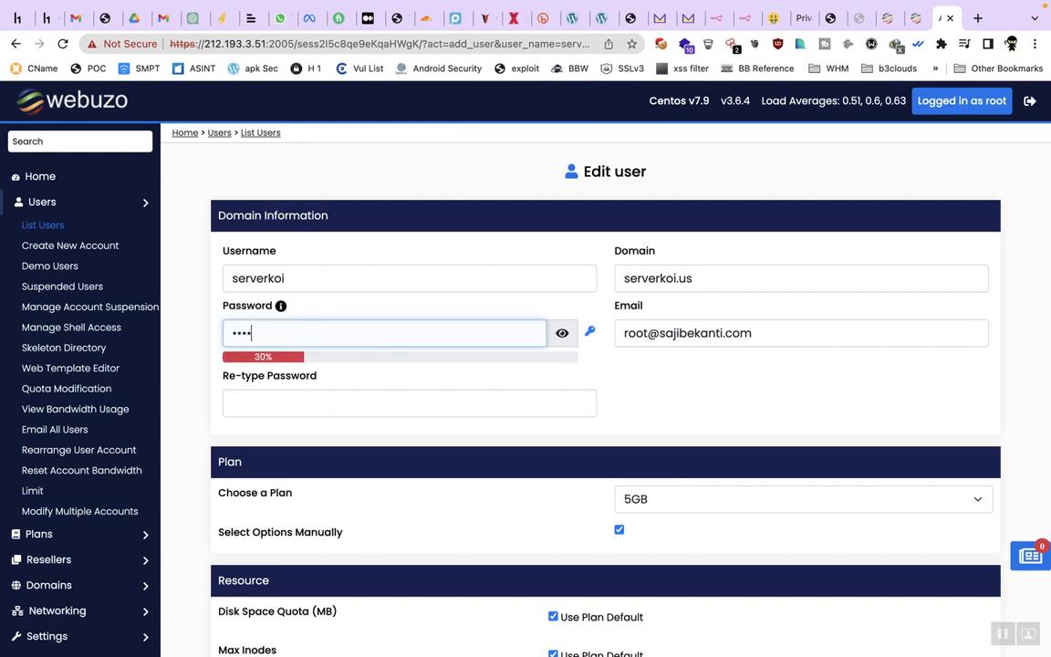
pyautogui.write('g')
pyautogui.click(390, 399)
pyautogui.write('ab')
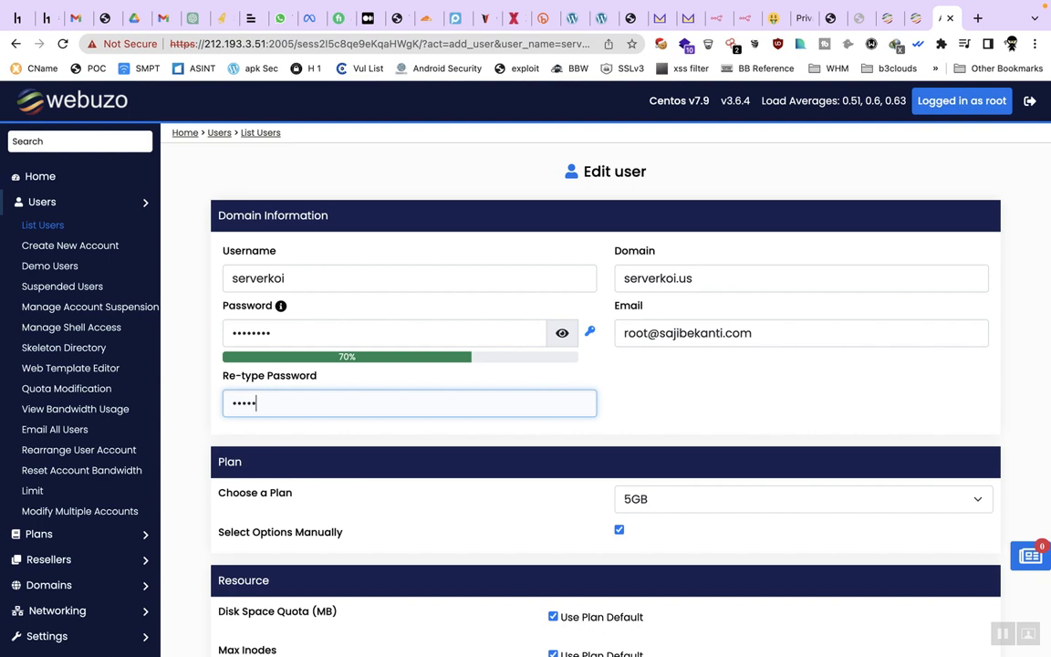
pyautogui.scroll(-15, 456, 402)
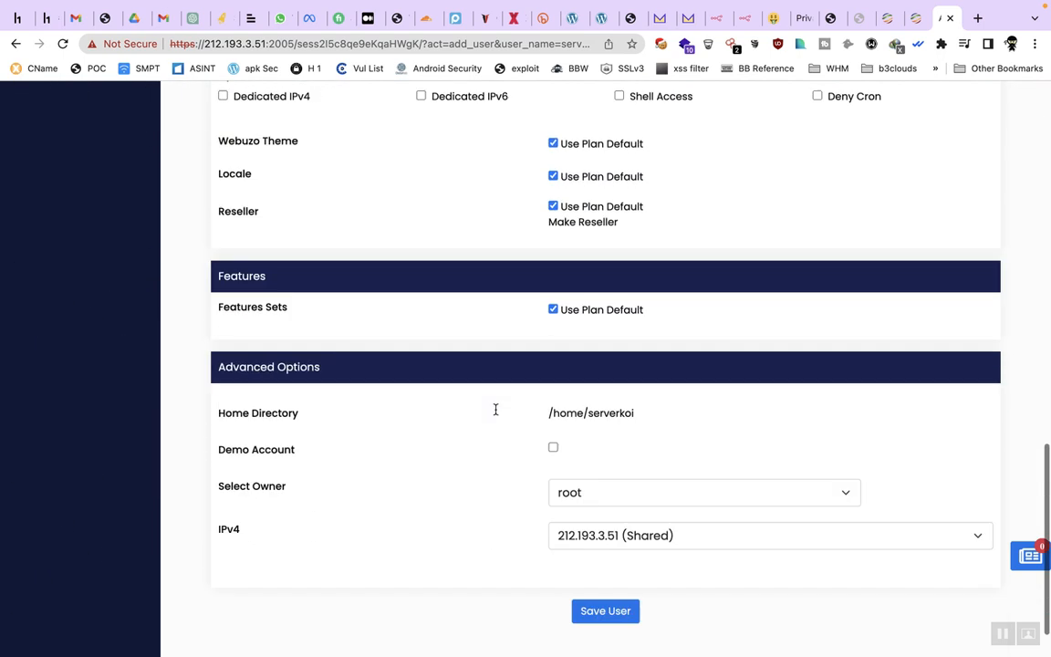
pyautogui.click(614, 557)
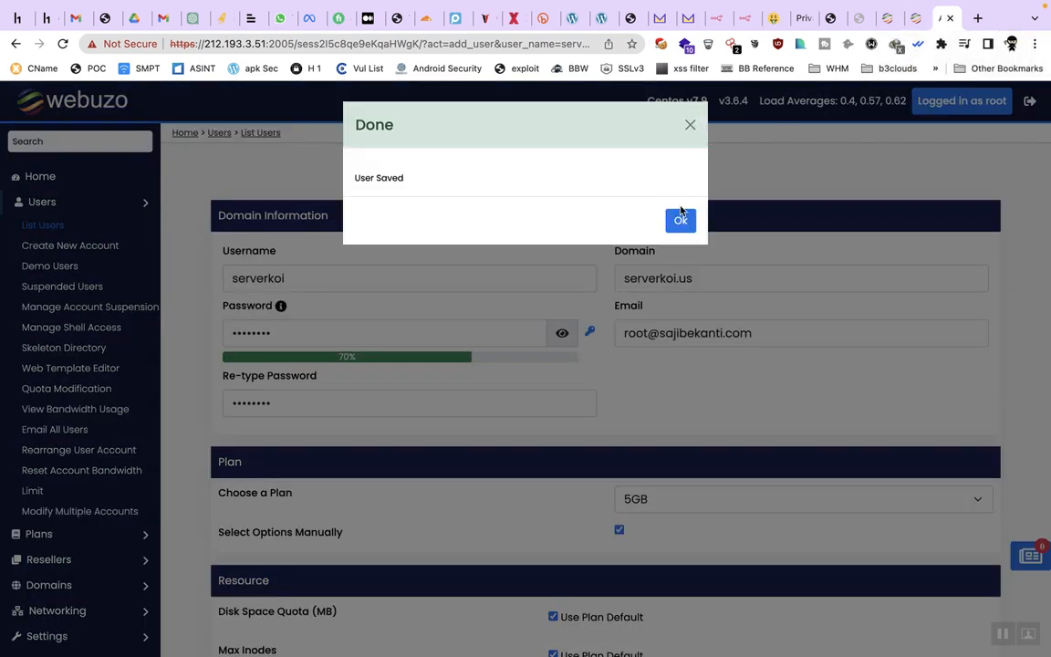
pyautogui.click(680, 217)
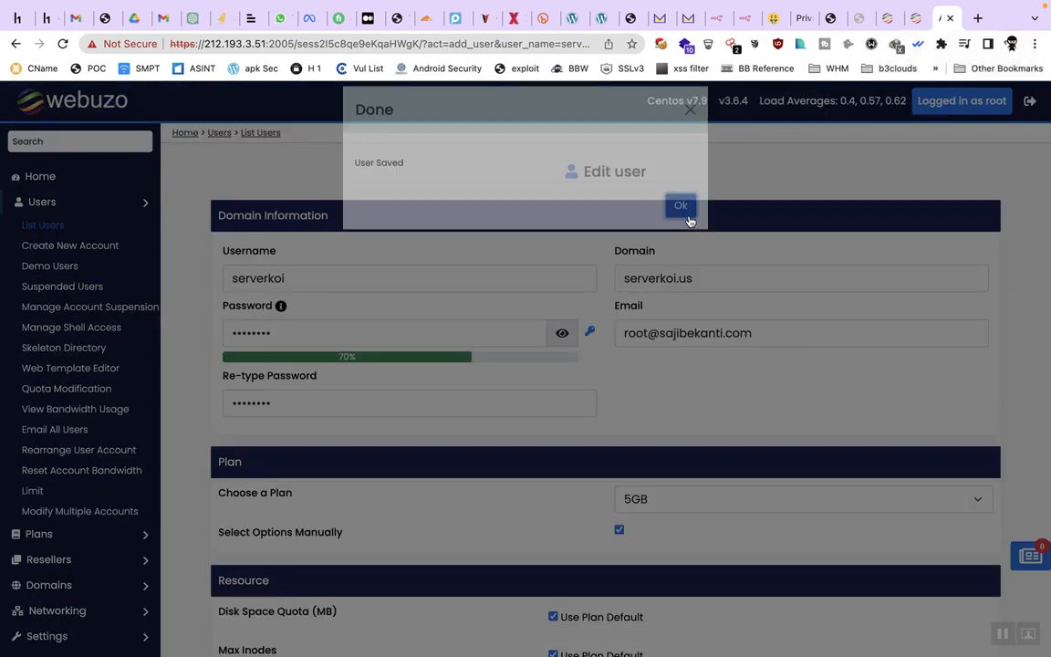
pyautogui.click(915, 19)
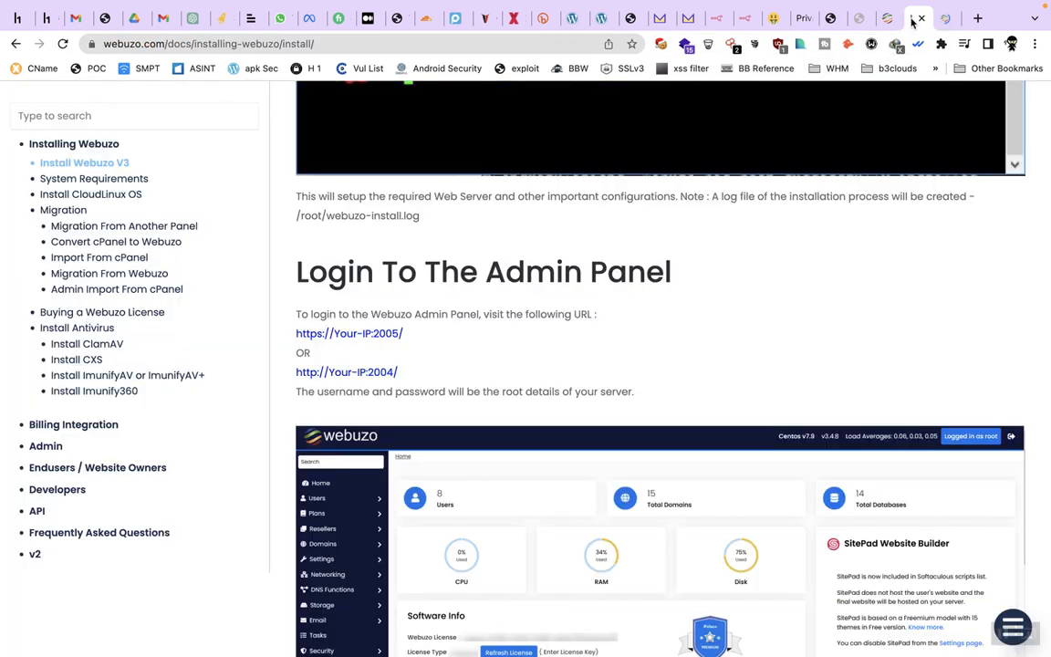
# Read the docs' enduser-panel section (ports 2002/2003), then return to the Webuzo users list
pyautogui.scroll(-3, 629, 315)
pyautogui.scroll(-6, 628, 315)
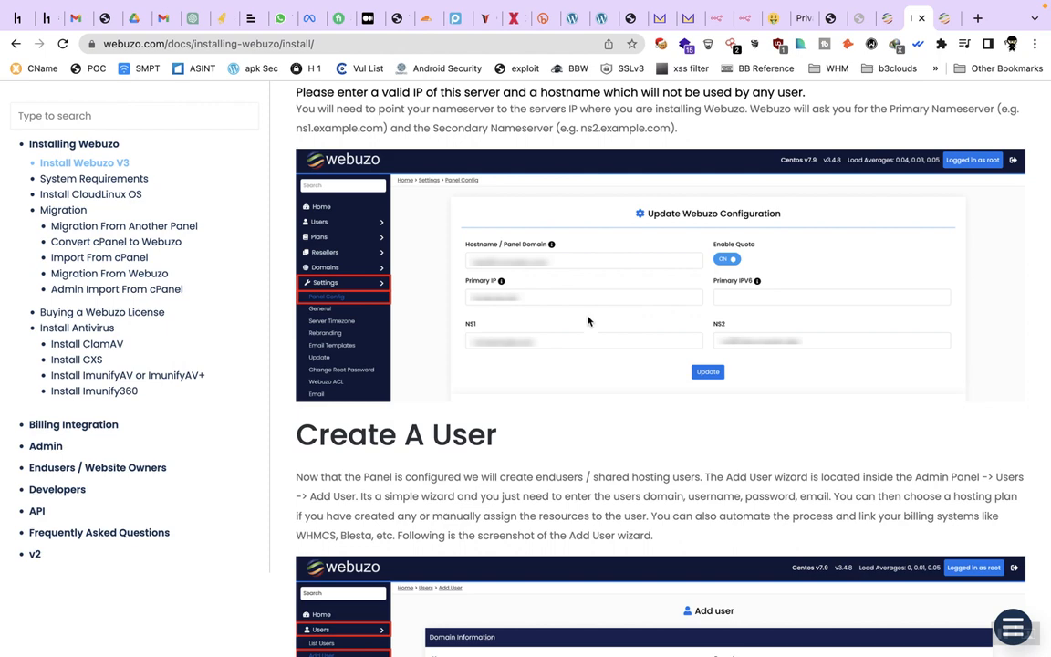
pyautogui.scroll(-3, 519, 328)
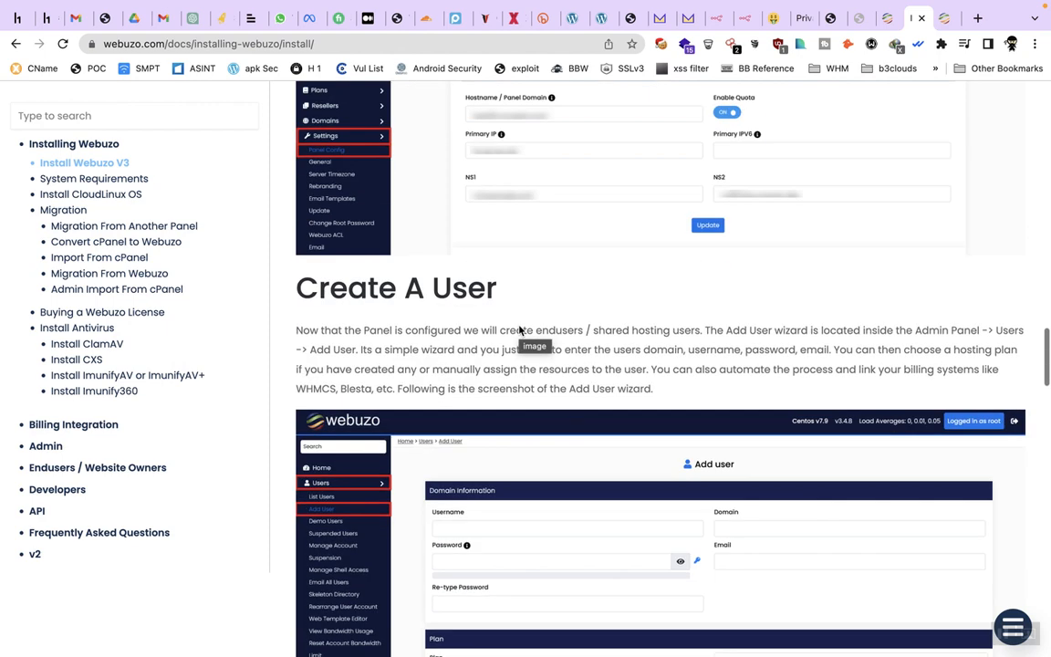
pyautogui.scroll(-5, 519, 326)
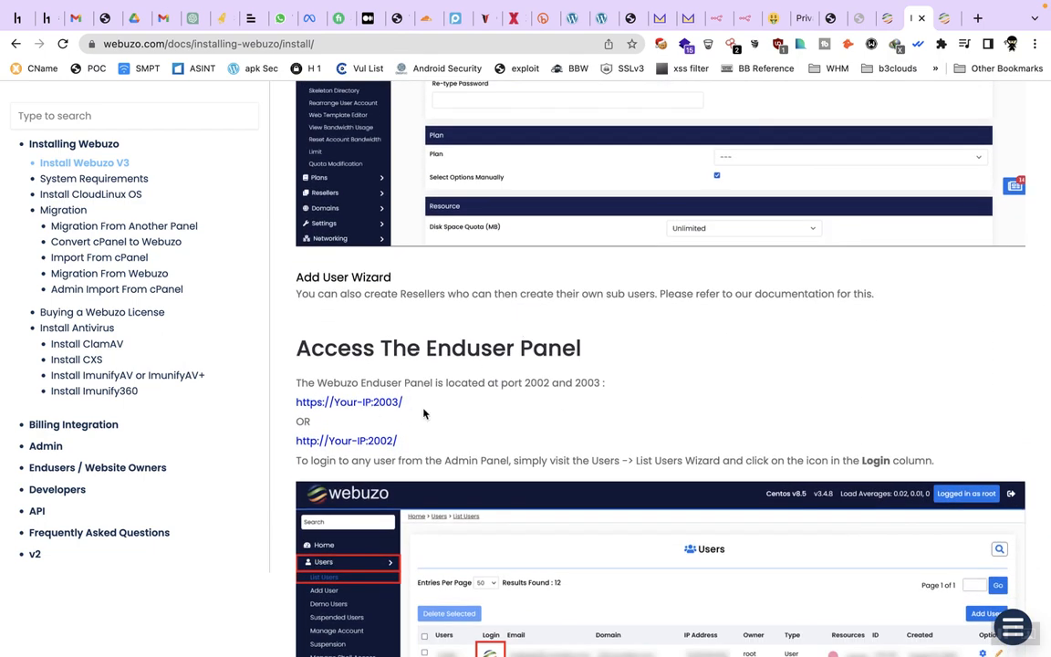
pyautogui.click(947, 21)
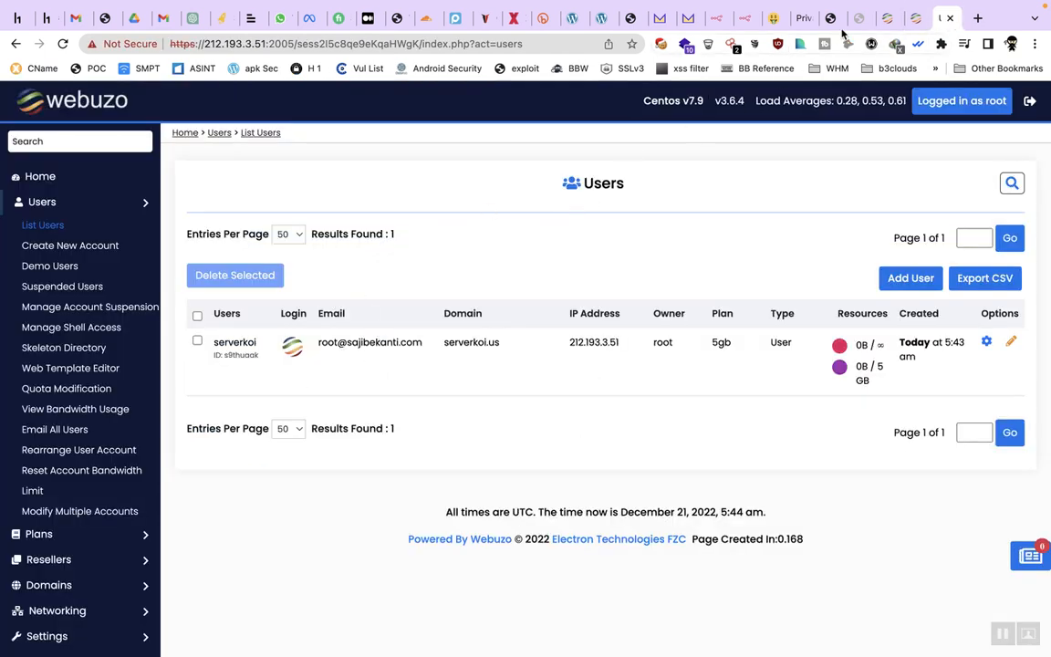
# Retry the host.serverkoi.us address with port 2003 instead of 2005
pyautogui.click(887, 19)
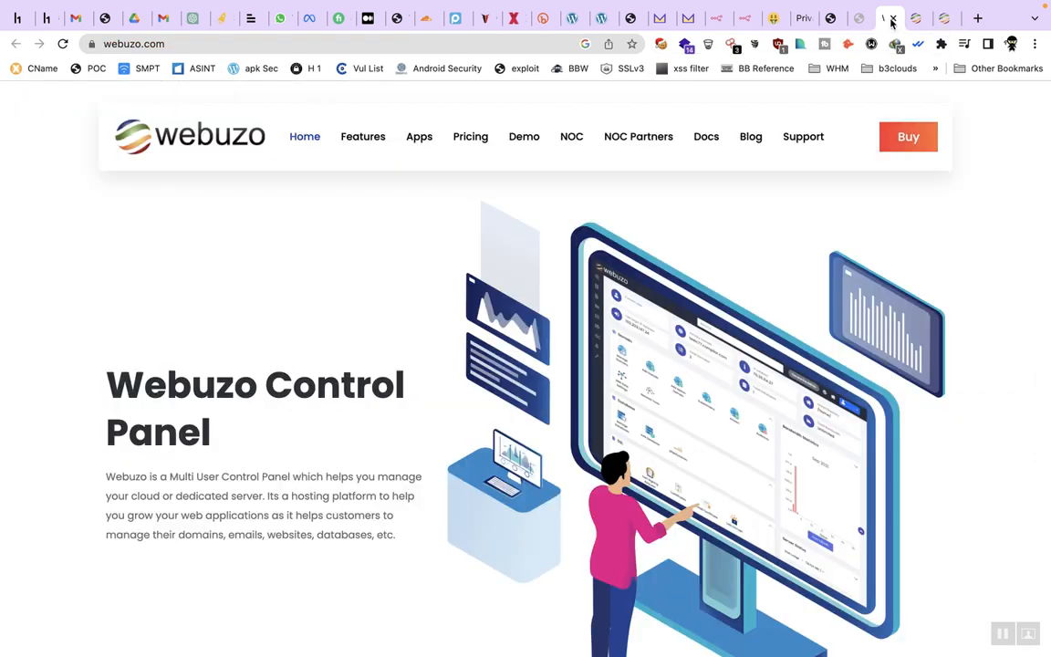
pyautogui.click(837, 20)
pyautogui.click(861, 19)
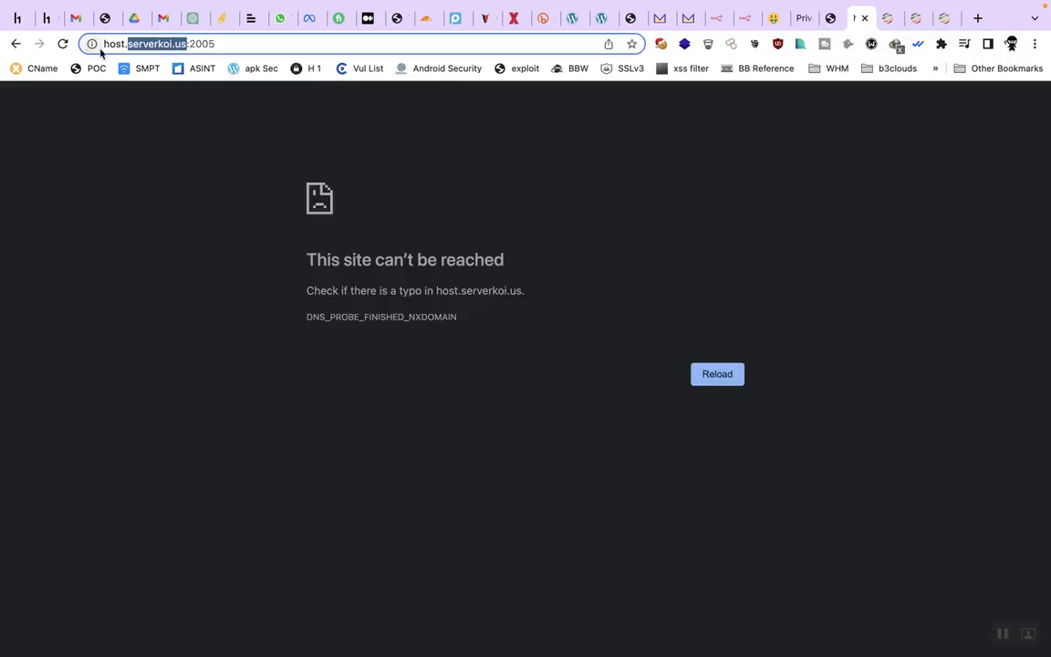
pyautogui.moveTo(209, 43); pyautogui.dragTo(261, 40)
pyautogui.write('3')
pyautogui.press('Return')
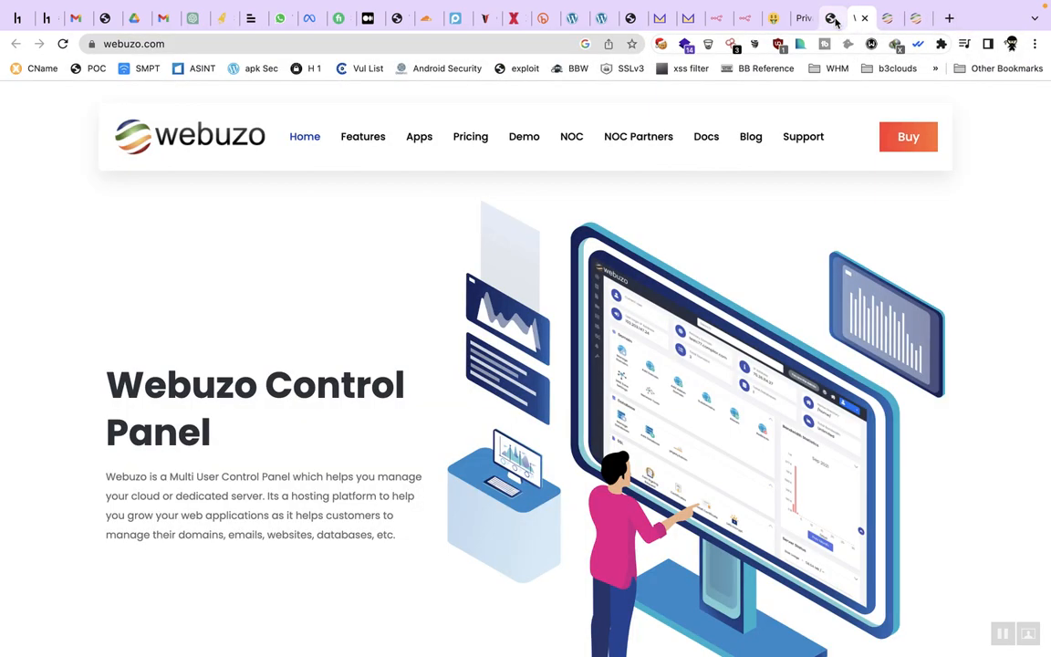
# Copy server IP 212.193.3.51 from the client area into a new tab's address
pyautogui.click(833, 17)
pyautogui.scroll(-3, 599, 532)
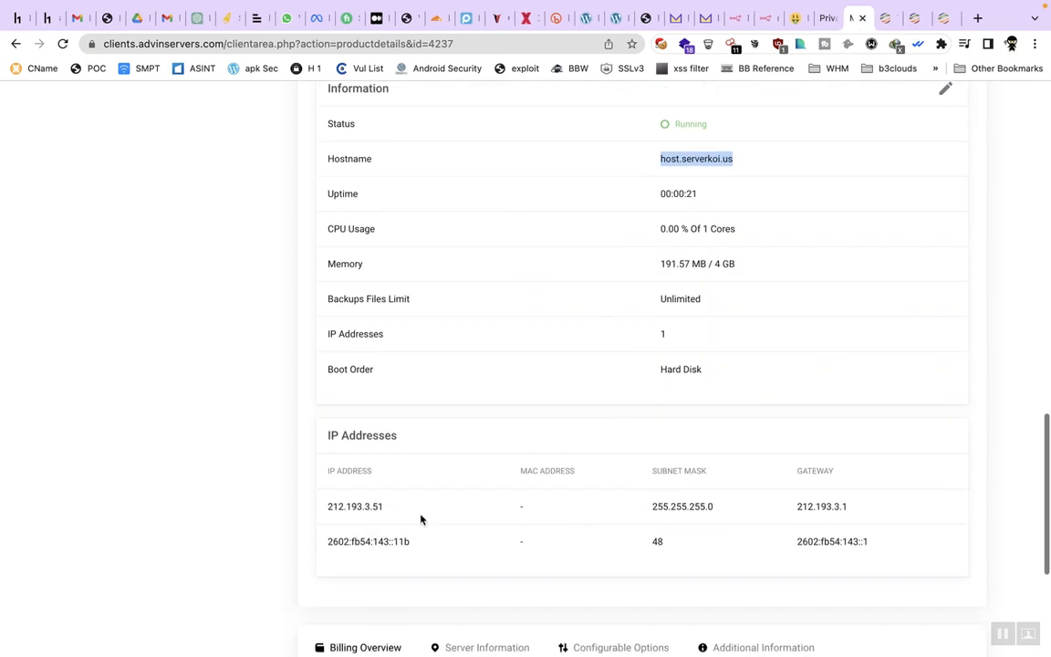
pyautogui.doubleClick(365, 506)
pyautogui.press('super+c')
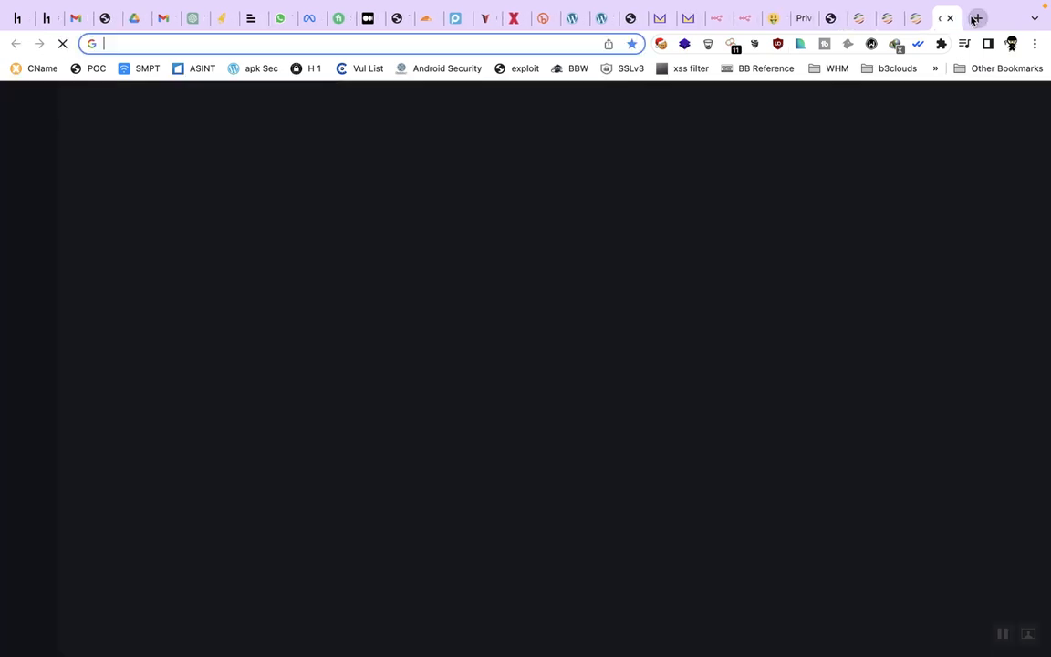
pyautogui.click(977, 17)
pyautogui.press('super+v')
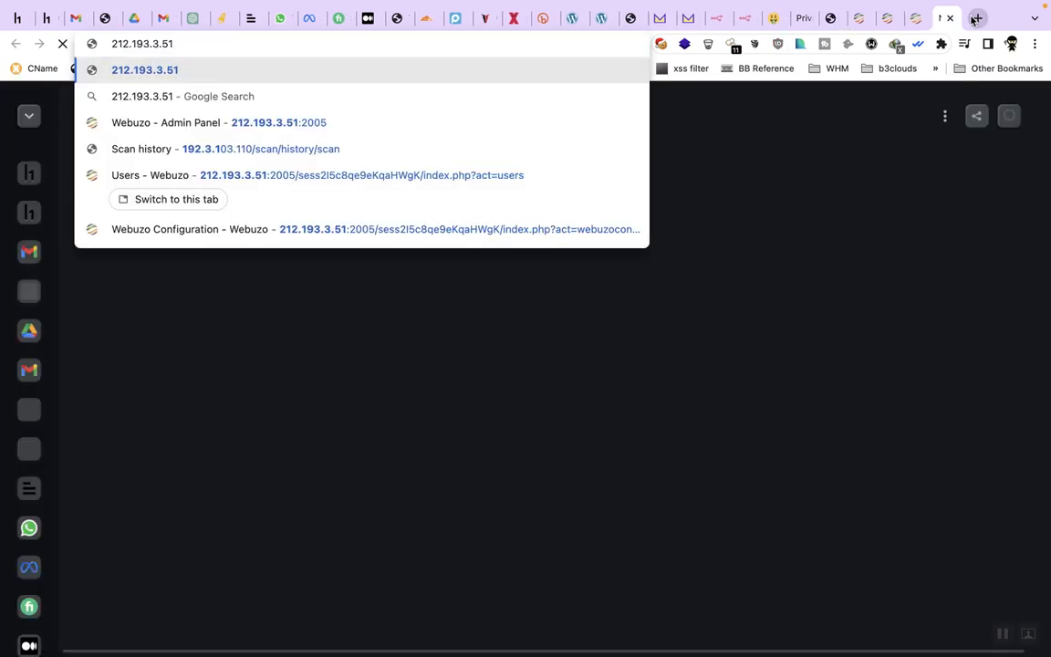
# Load the enduser panel at 212.193.3.51:2003 and log in as the serverkoi.us hosting user with its password
pyautogui.write(':2003')
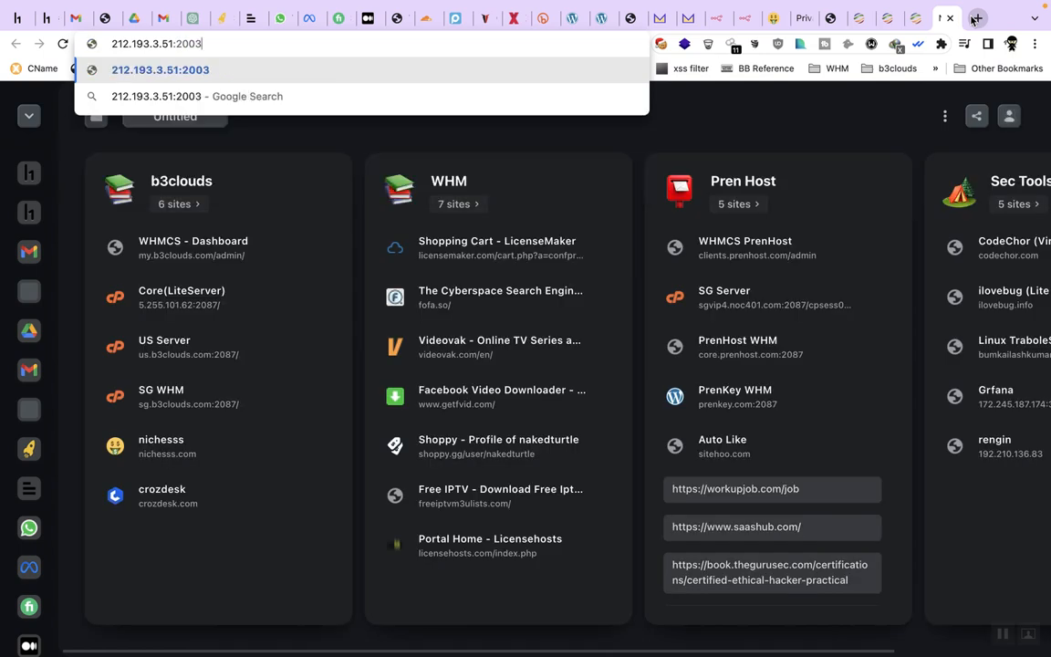
pyautogui.press('Return')
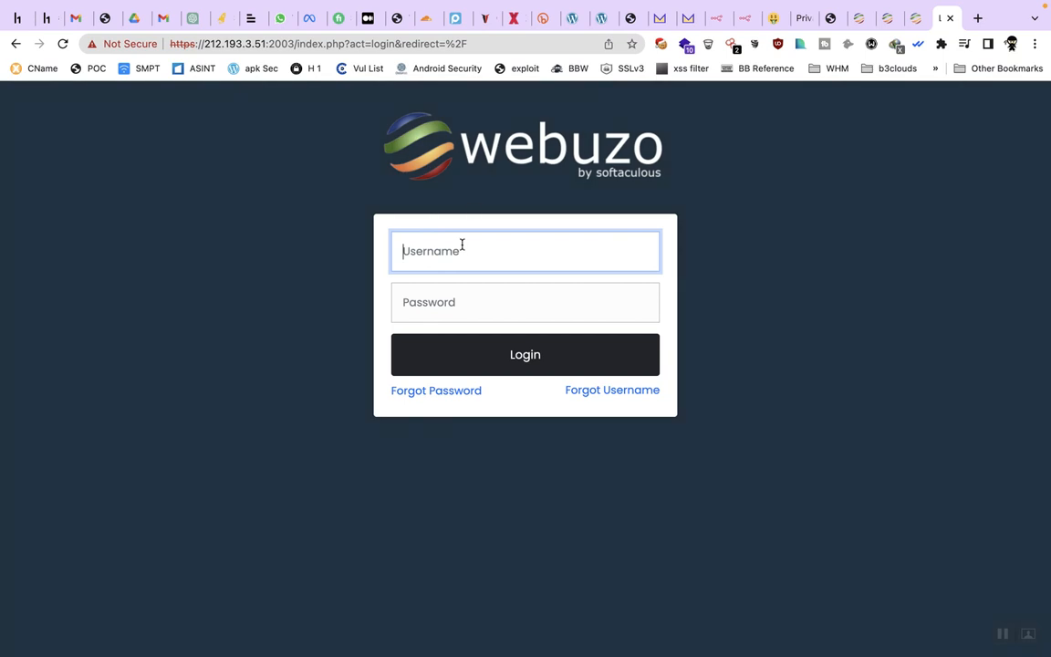
pyautogui.write('serverkoi')
pyautogui.click(495, 294)
pyautogui.click(483, 301)
pyautogui.write('ad')
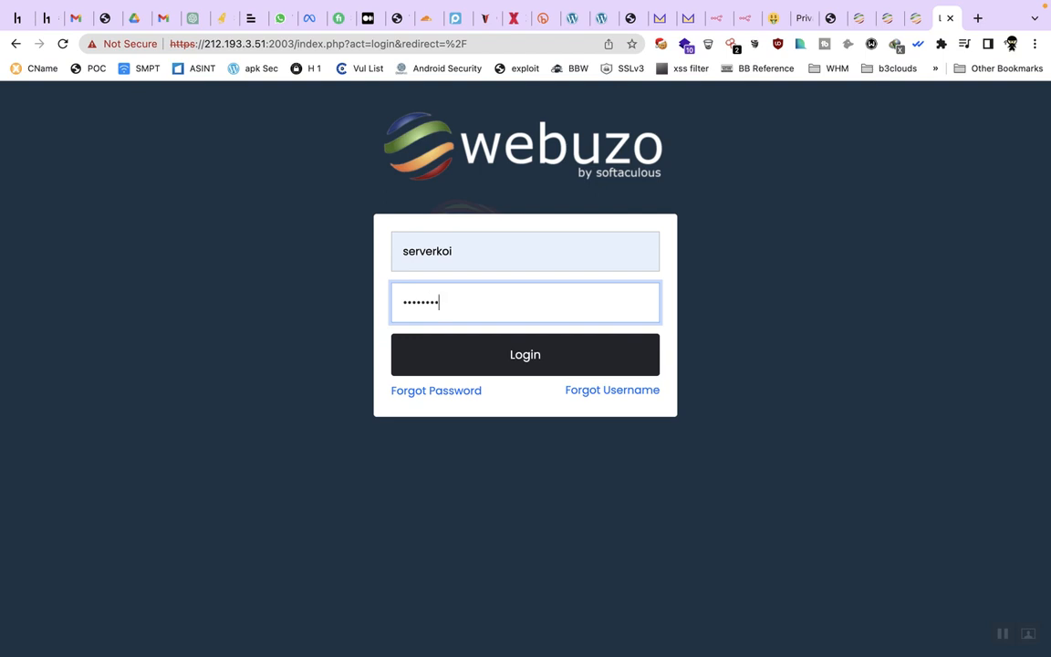
pyautogui.press('Return')
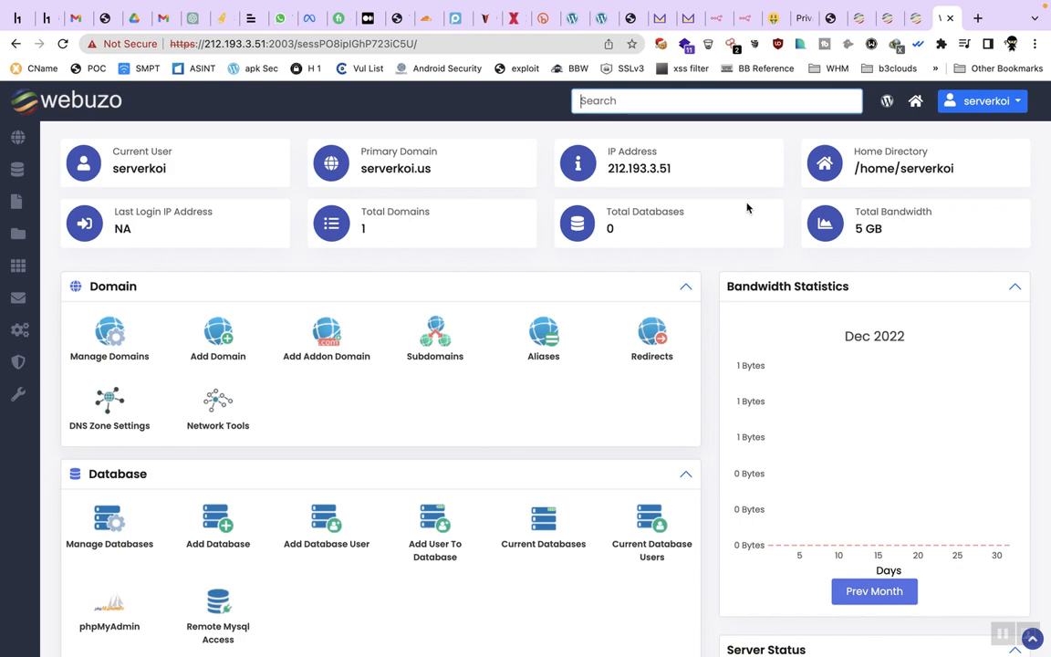
pyautogui.scroll(-10, 718, 424)
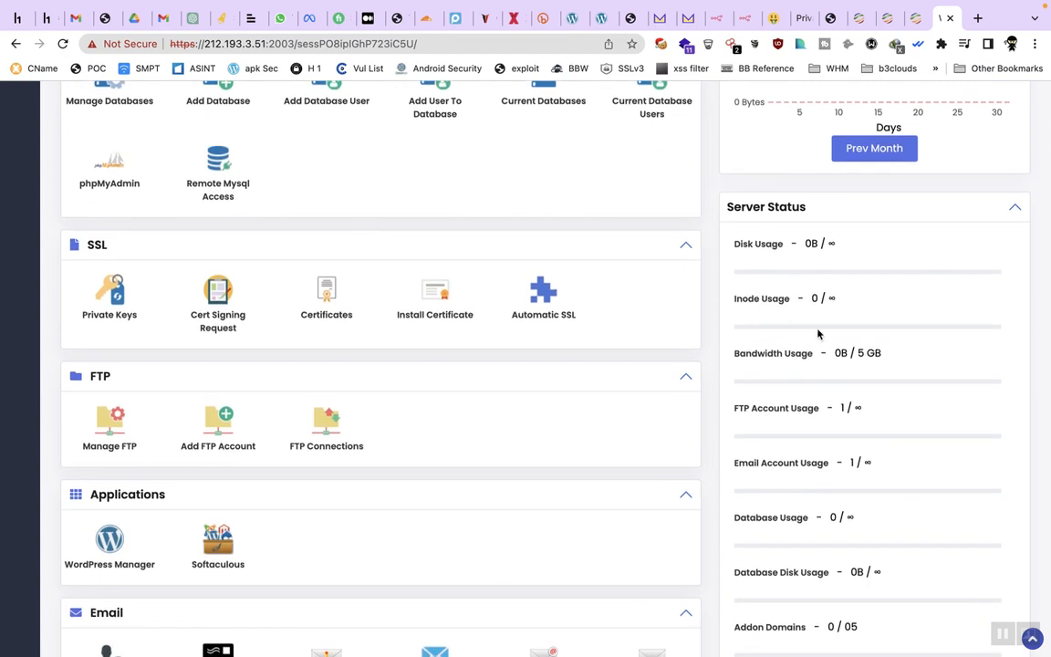
pyautogui.scroll(-13, 819, 335)
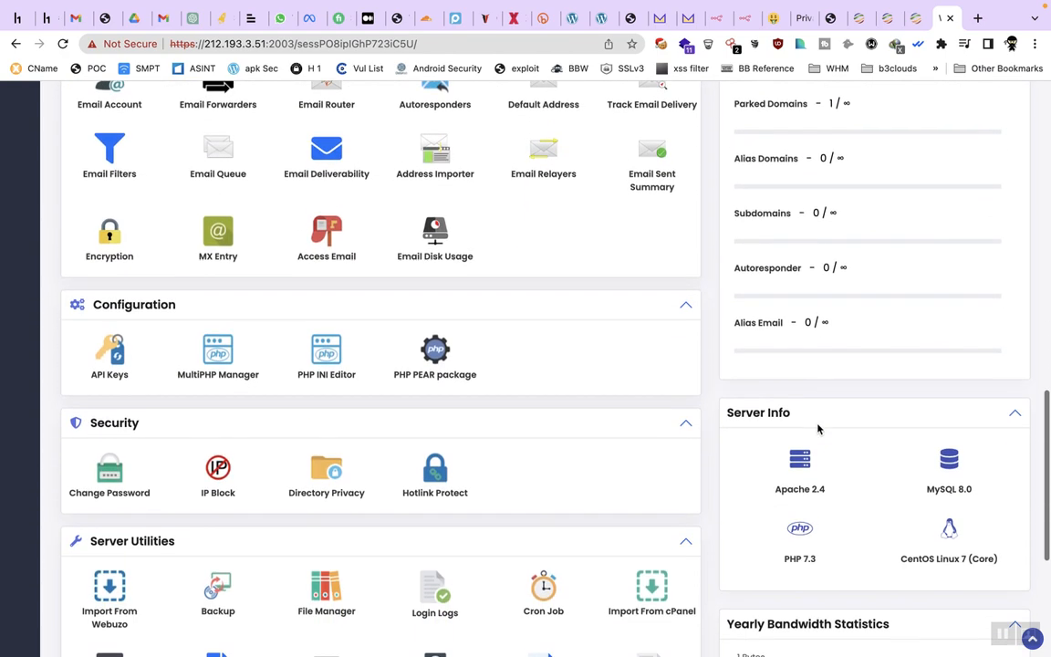
pyautogui.scroll(-3, 803, 424)
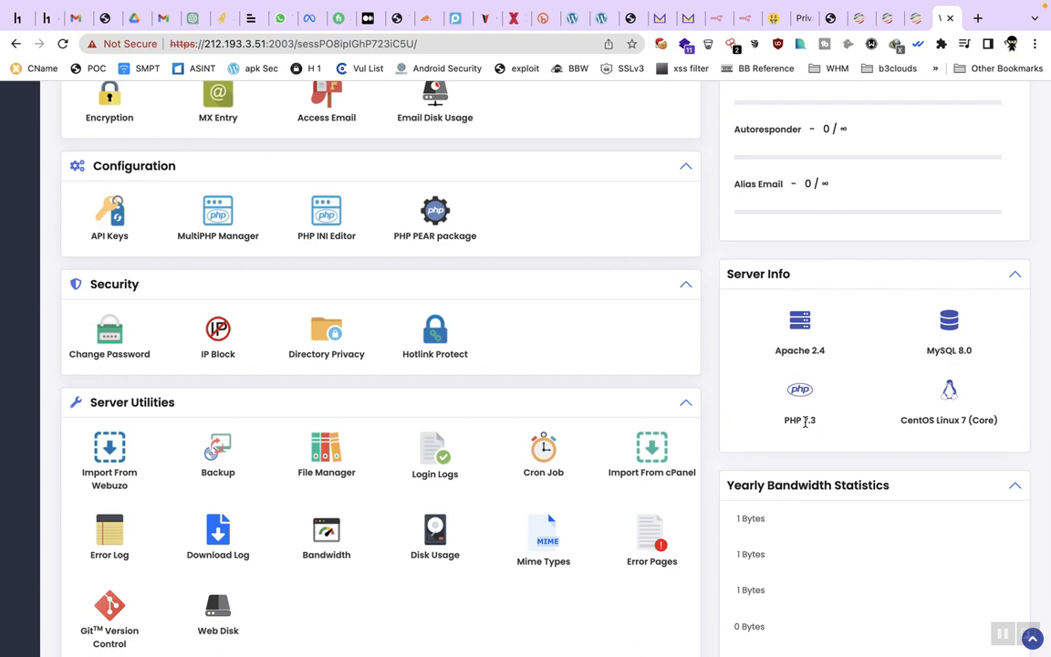
pyautogui.scroll(-4, 741, 396)
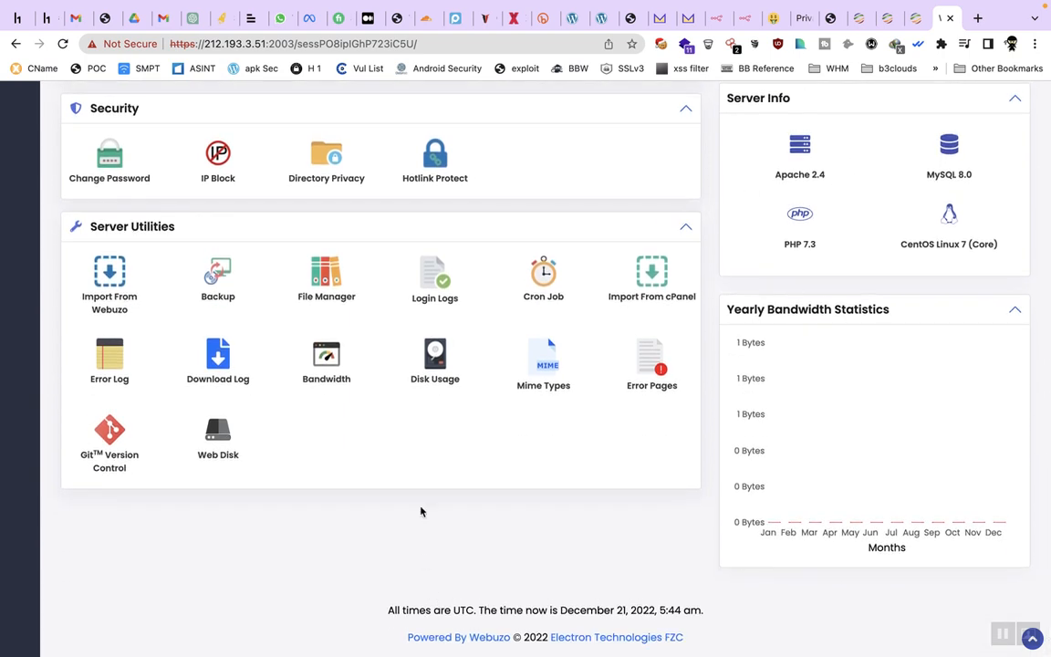
pyautogui.scroll(5, 422, 511)
pyautogui.scroll(4, 421, 511)
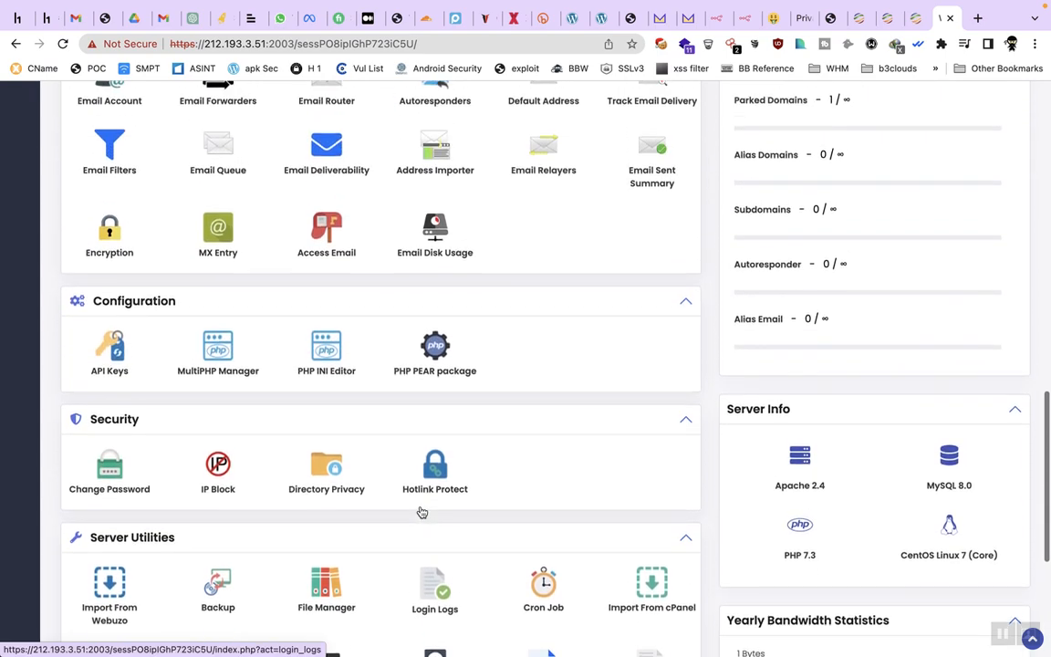
pyautogui.scroll(1, 438, 394)
pyautogui.scroll(6, 437, 394)
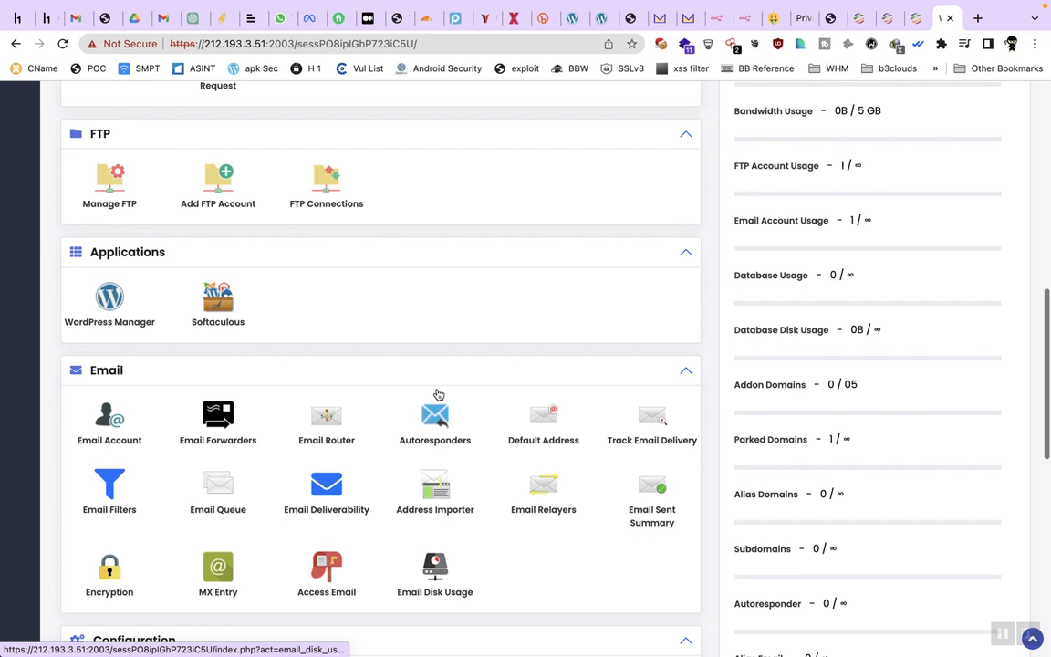
pyautogui.scroll(11, 432, 301)
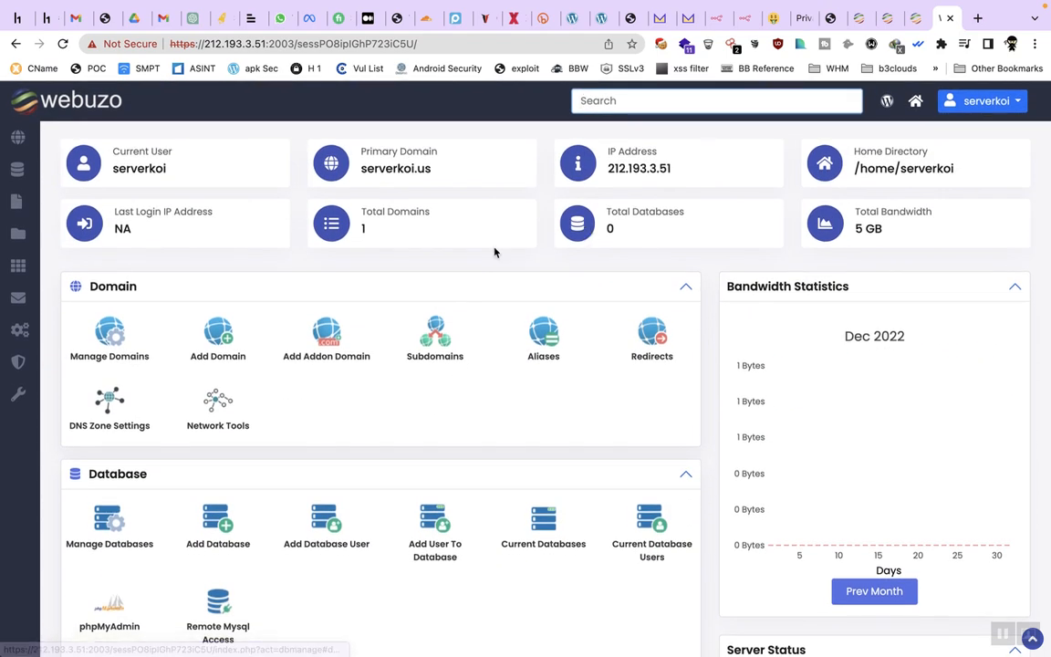
pyautogui.doubleClick(395, 168)
pyautogui.rightClick(399, 167)
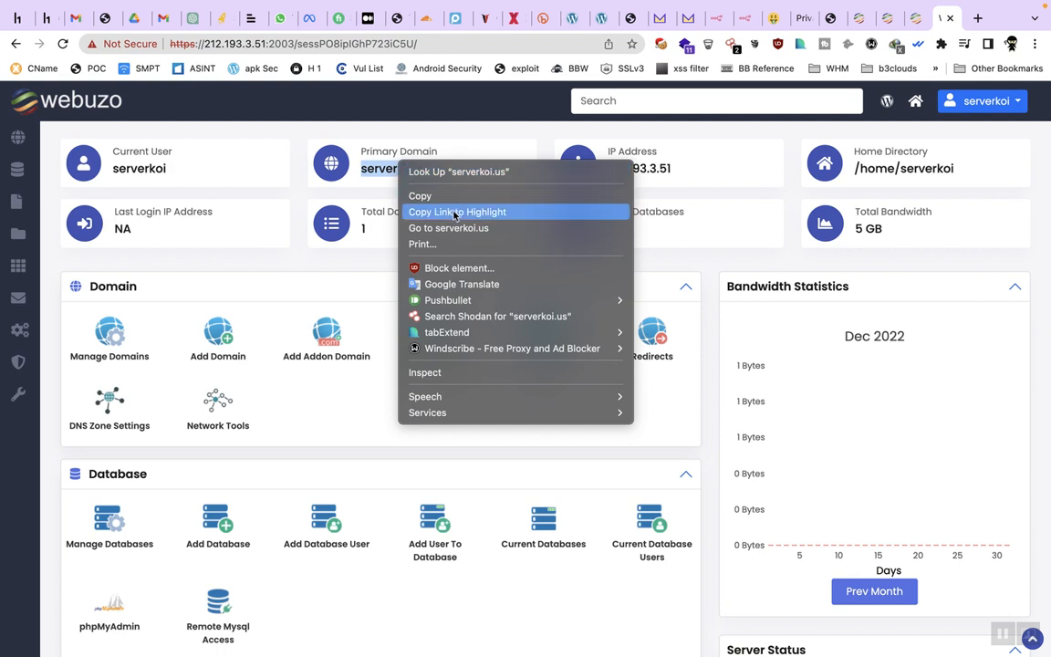
pyautogui.click(421, 228)
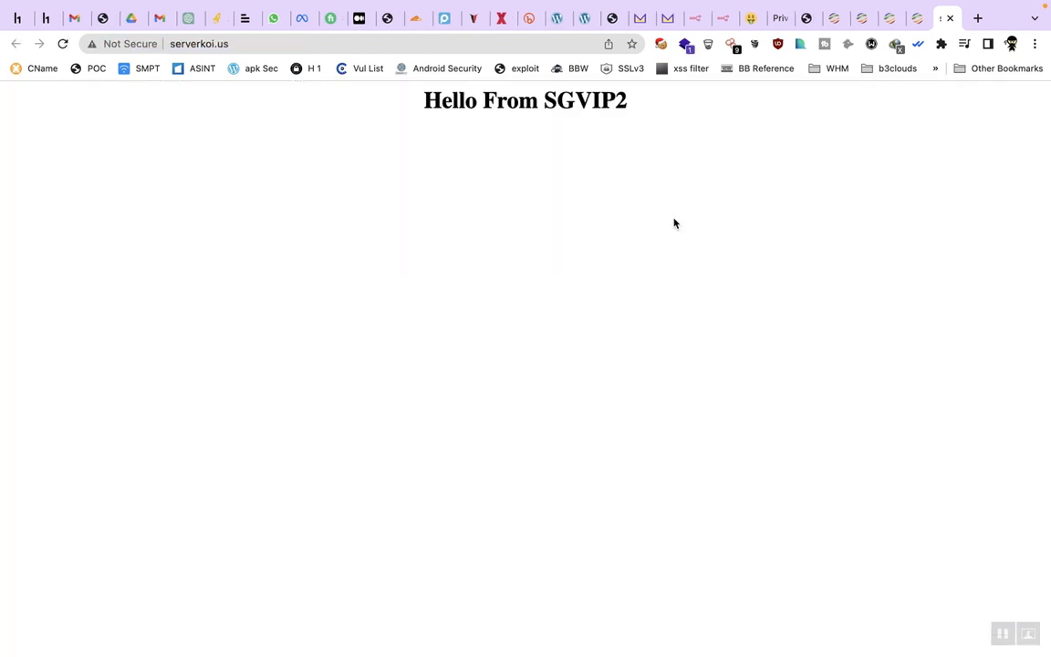
pyautogui.click(950, 18)
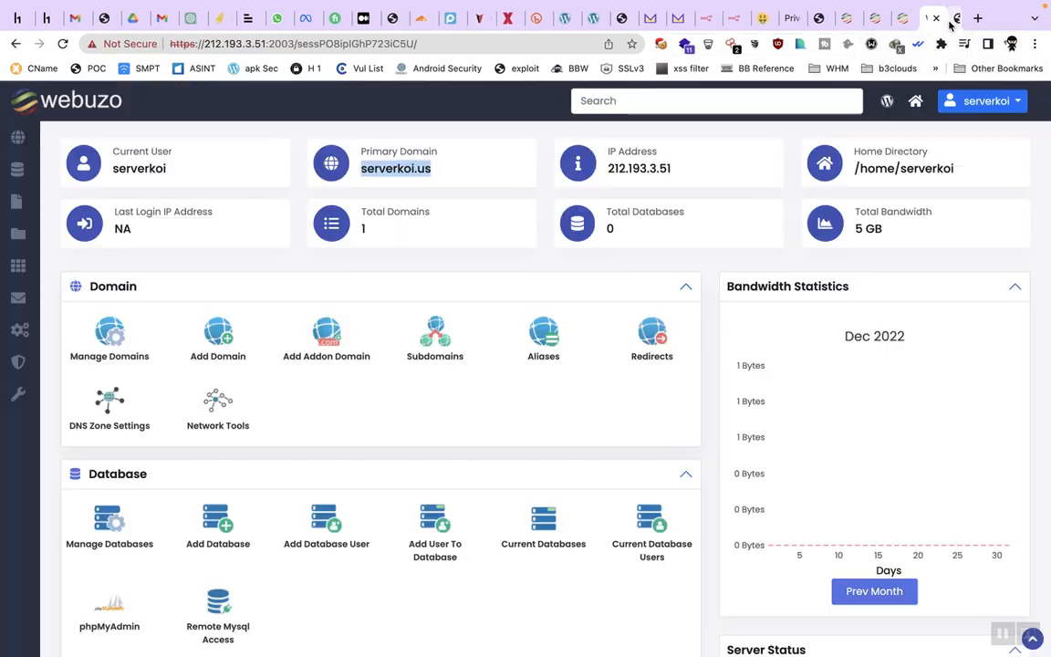
pyautogui.scroll(2, 519, 322)
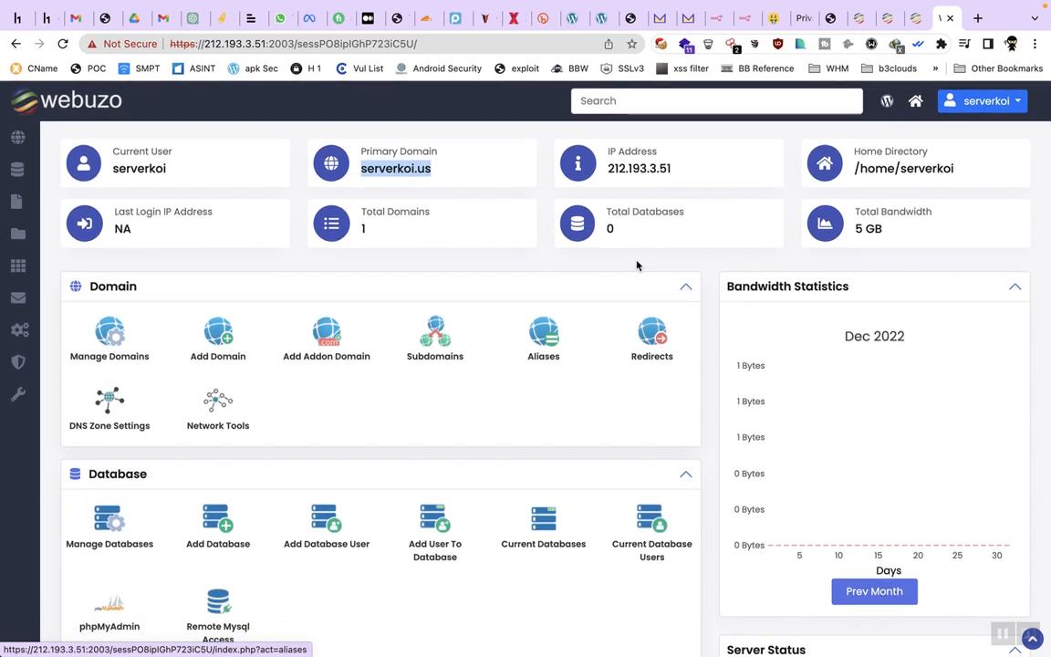
pyautogui.scroll(1, 459, 256)
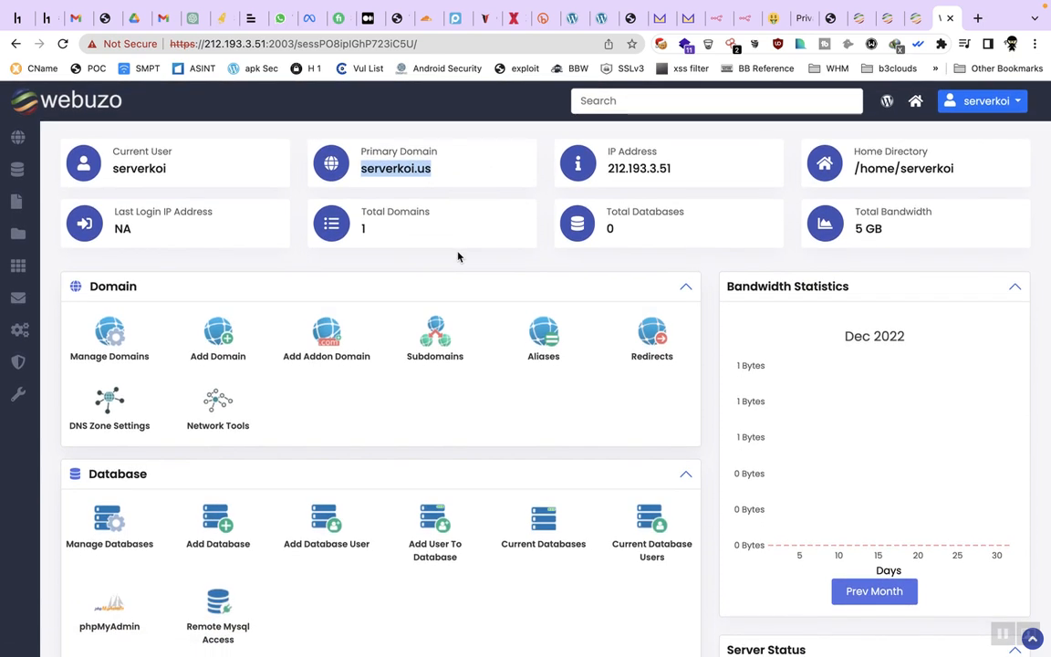